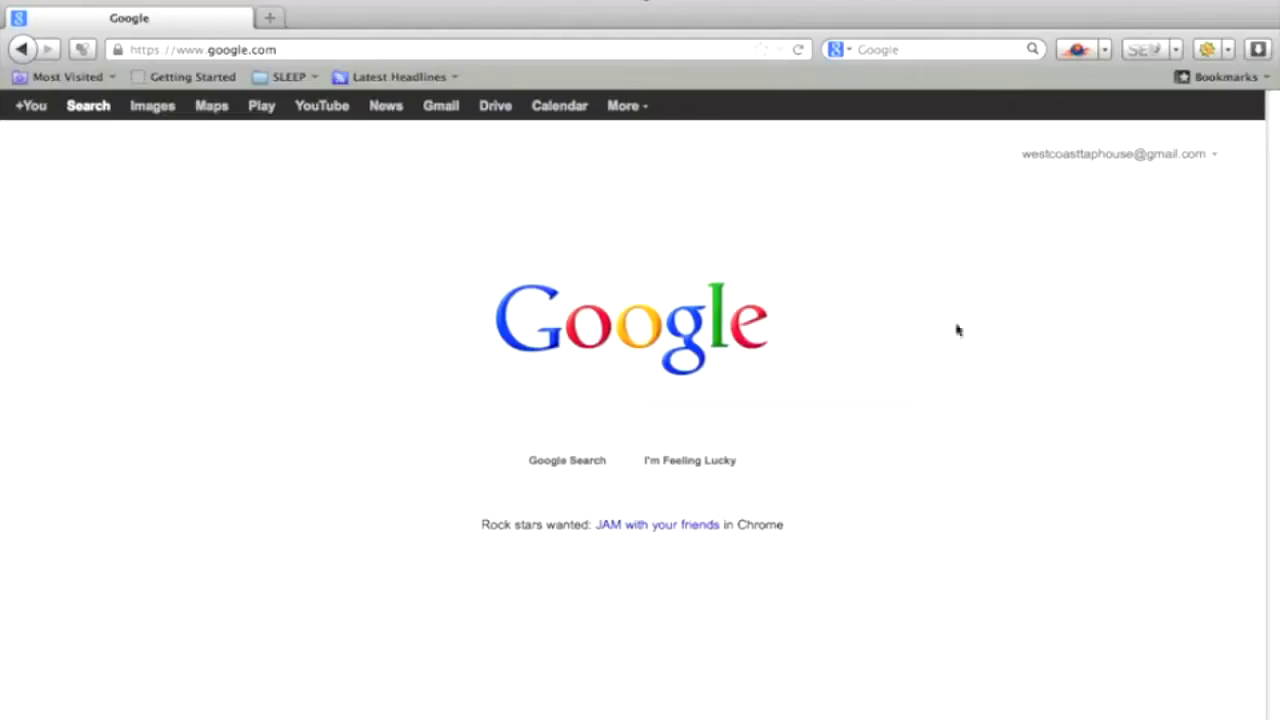
Step: Search Google for "west coast tap house"
click(534, 413)
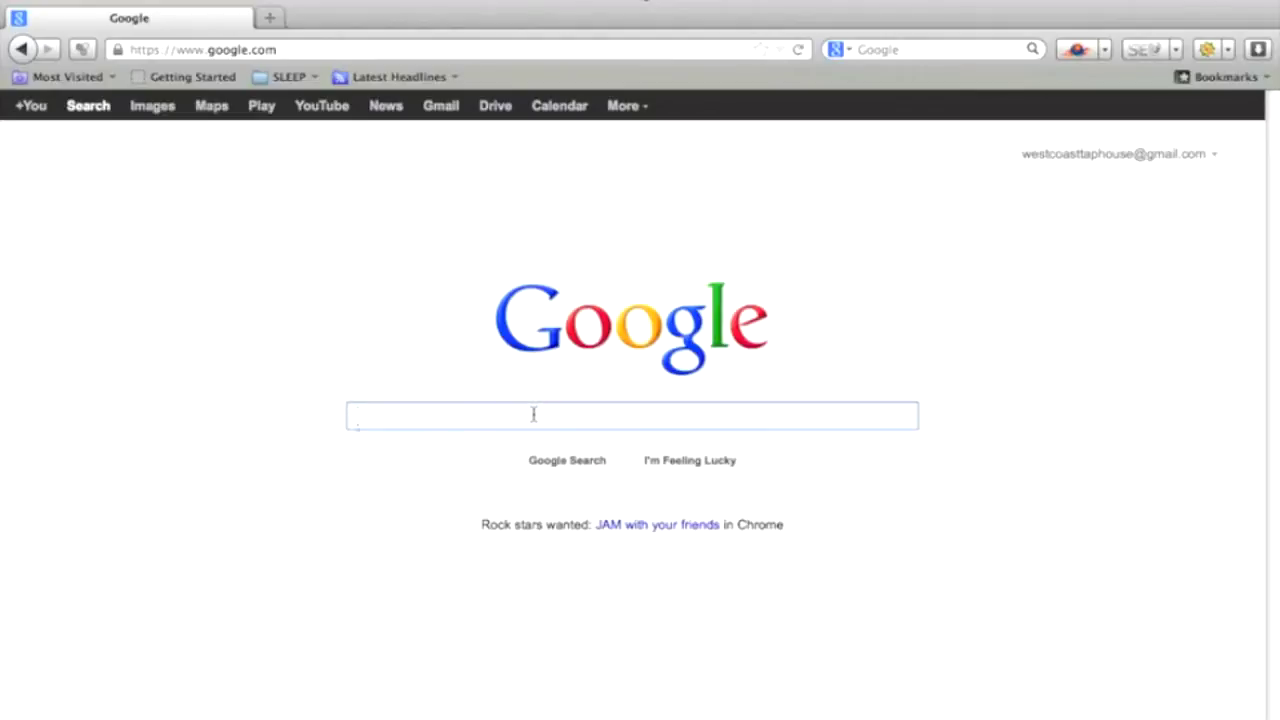
text(west)
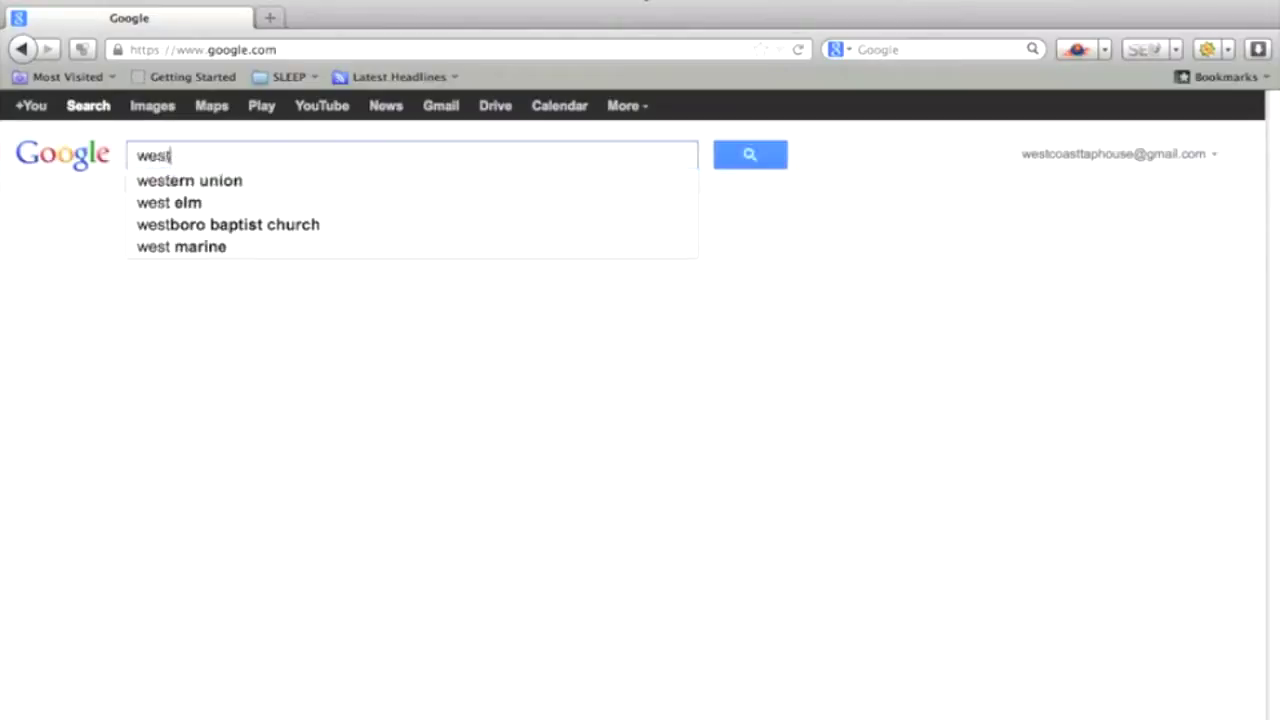
text( coast tap house)
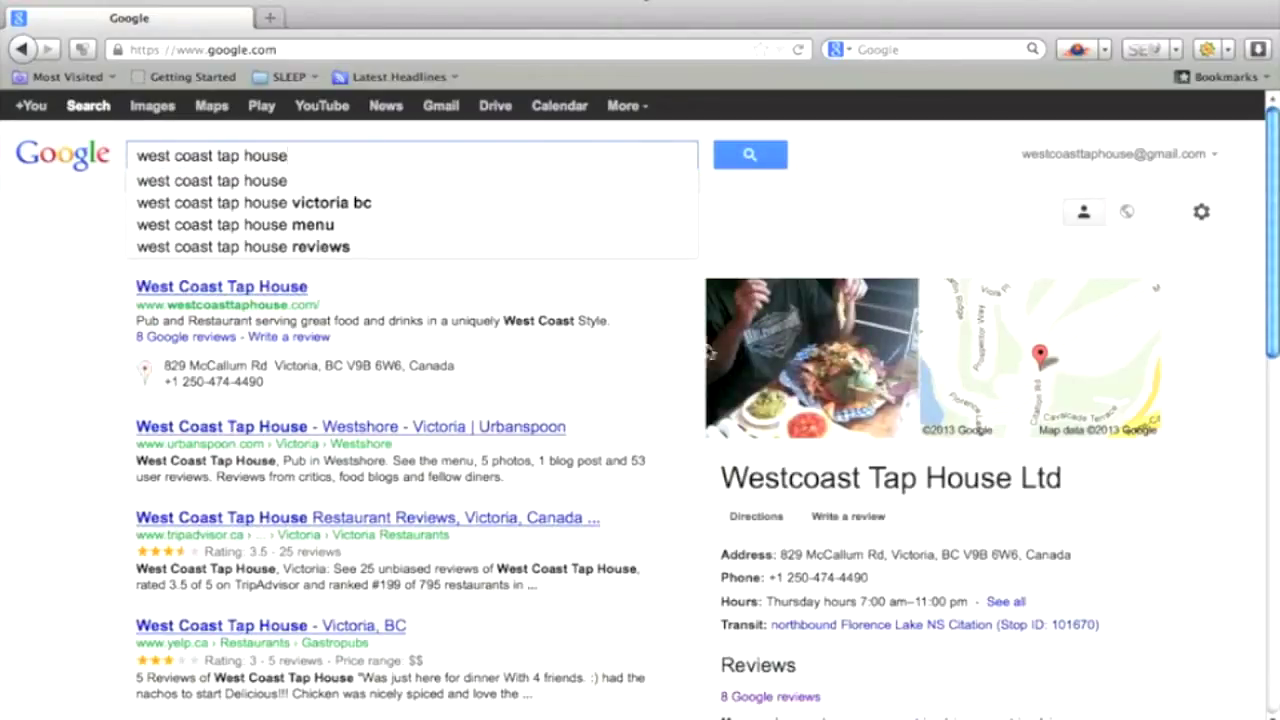
key(Return)
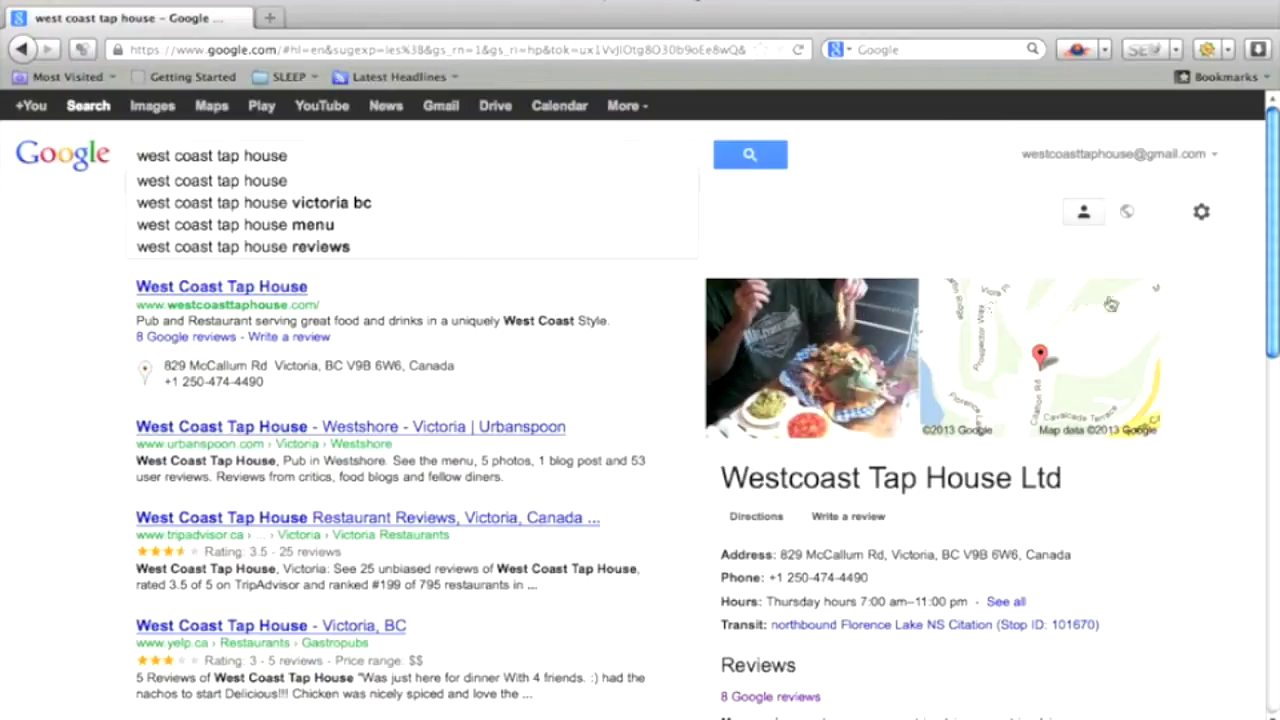
Step: Open the Google reviews page of the West Coast Tap House from the search results and dismiss the Google+ Local introduction
scroll(1188, 357, down, 2)
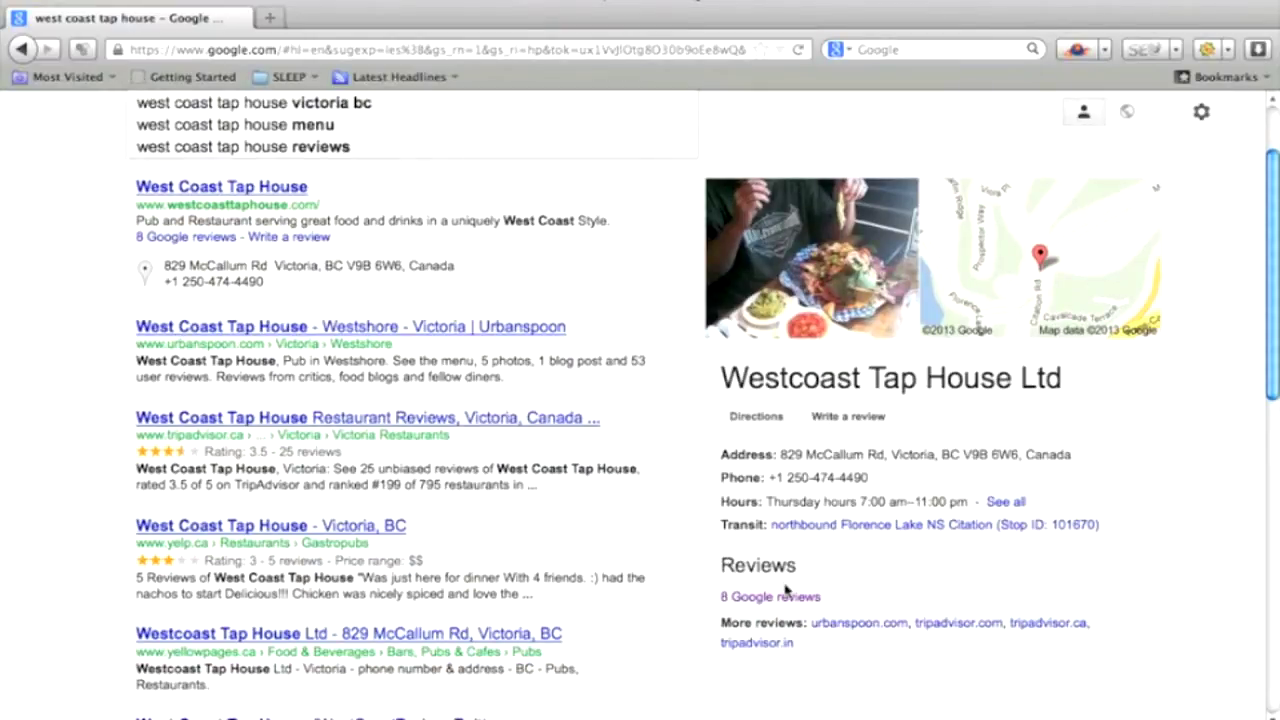
scroll(670, 335, up, 2)
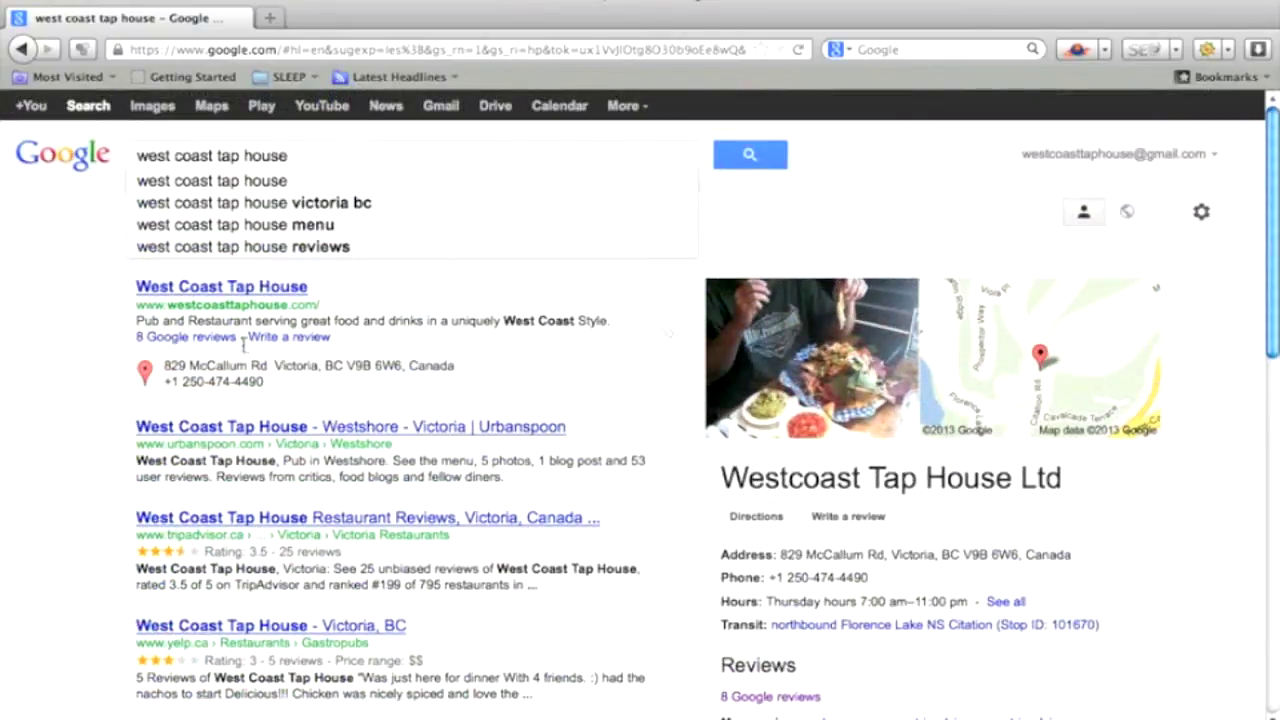
click(205, 337)
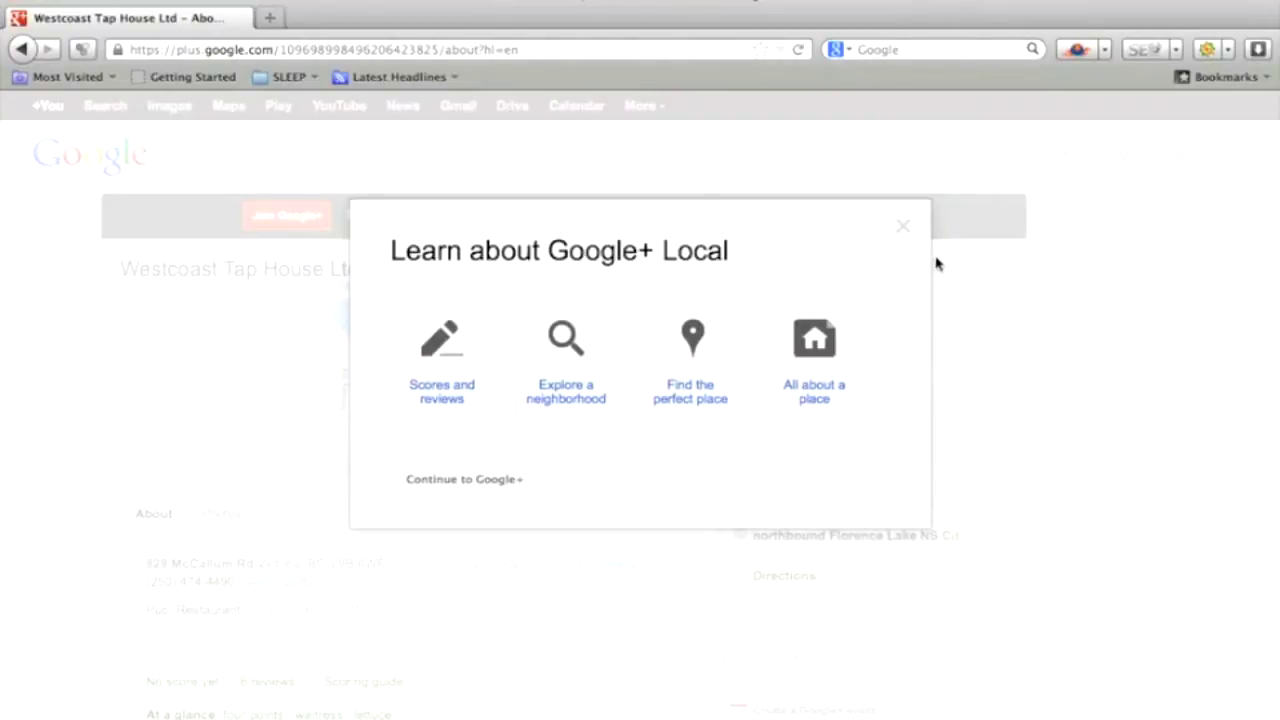
click(904, 231)
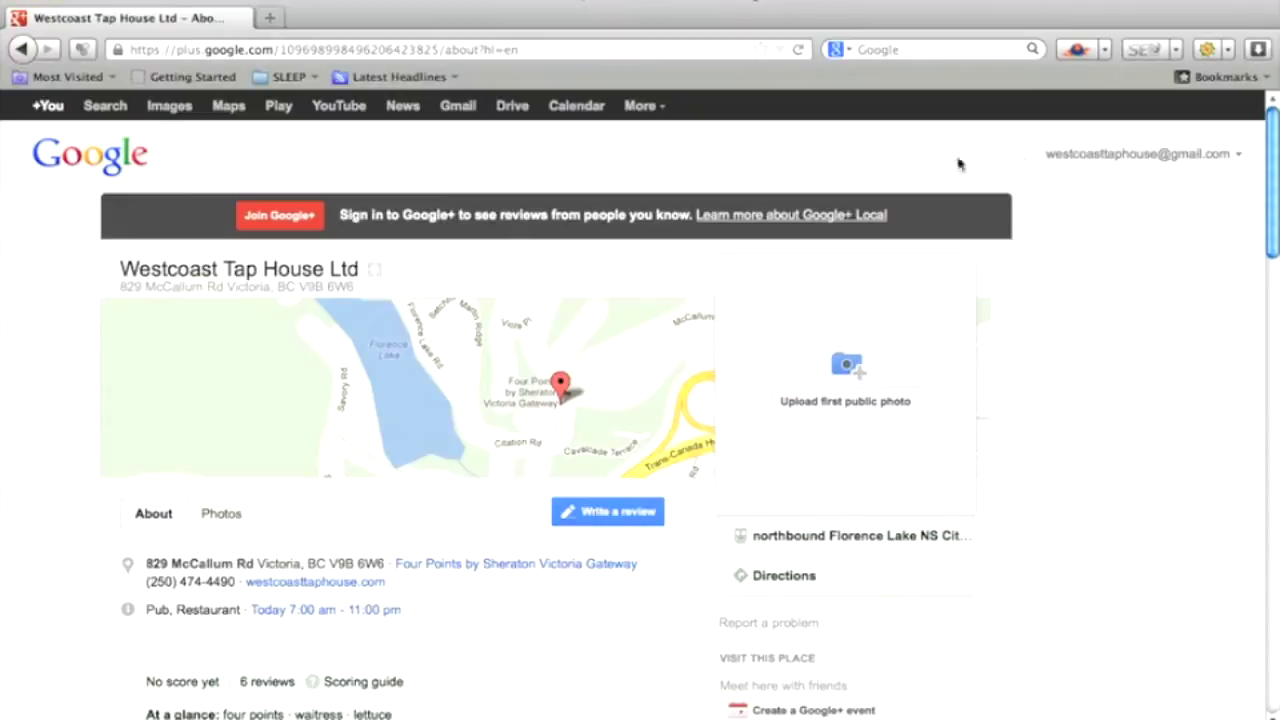
Step: Choose to manage the Westcoast Tap House page and continue with the option to edit the business information
scroll(1044, 311, down, 2)
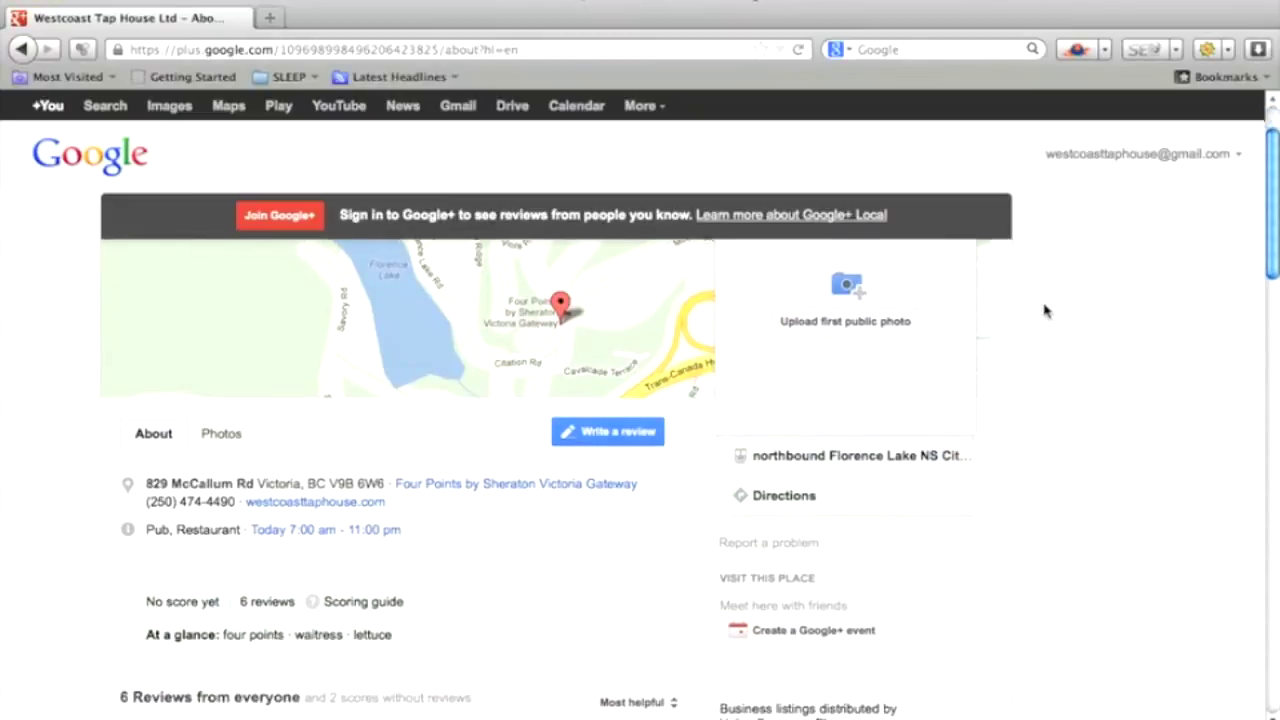
scroll(1044, 311, down, 5)
scroll(1044, 311, down, 1)
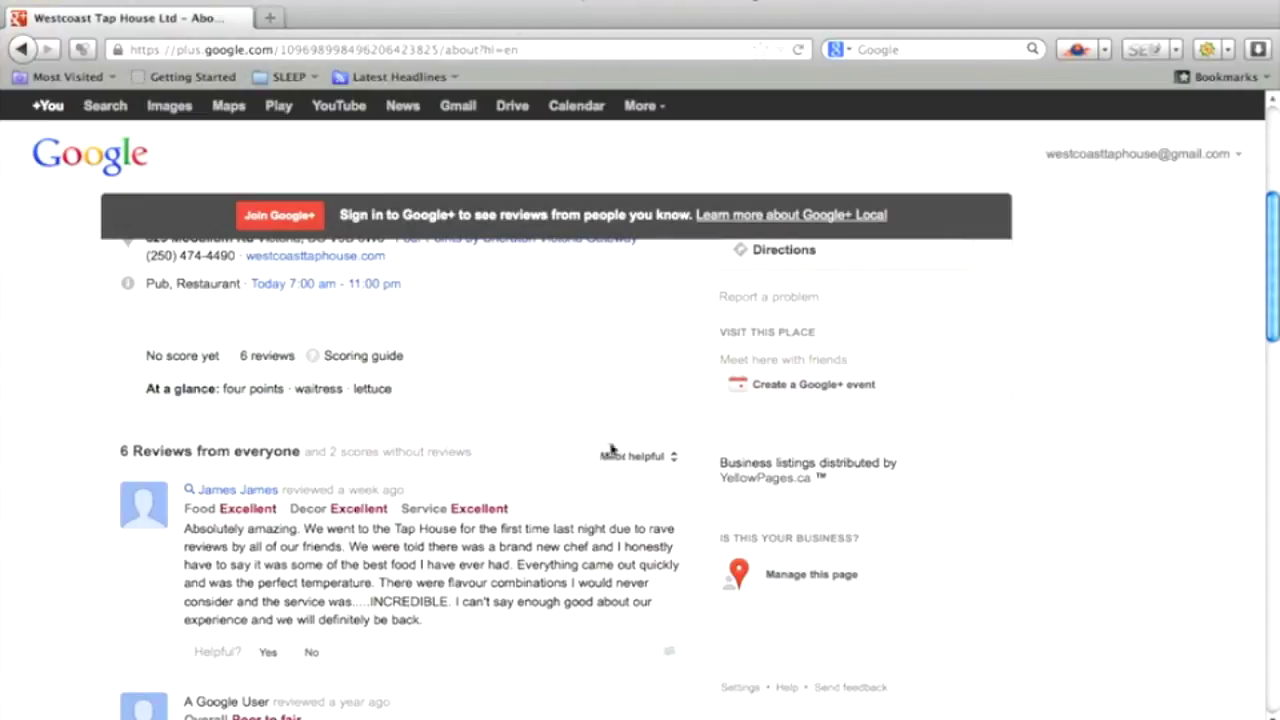
scroll(612, 450, up, 1)
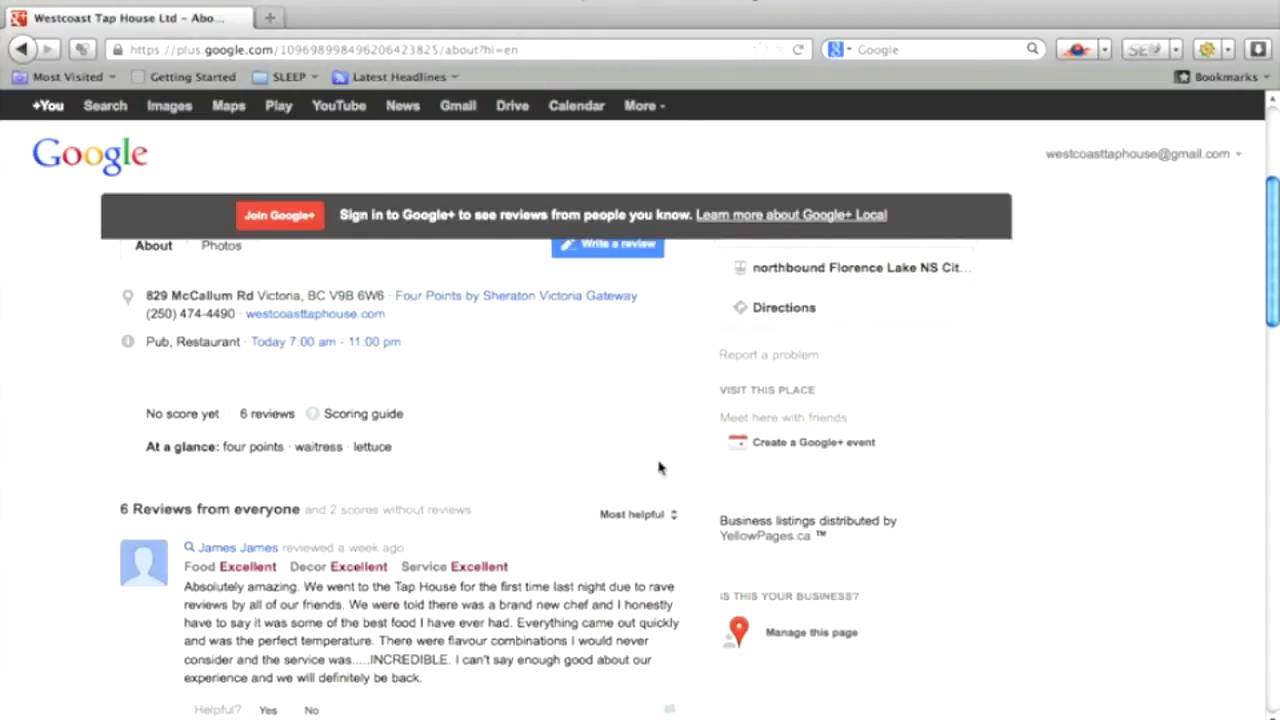
click(818, 637)
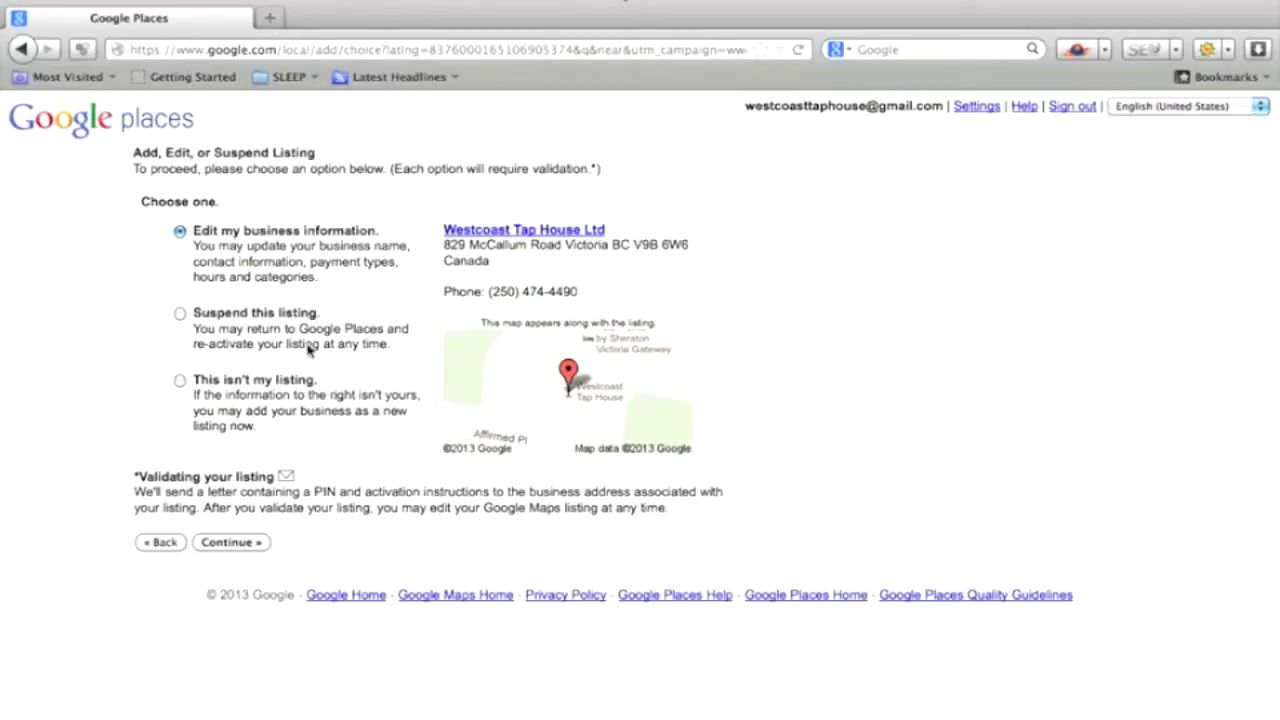
click(230, 542)
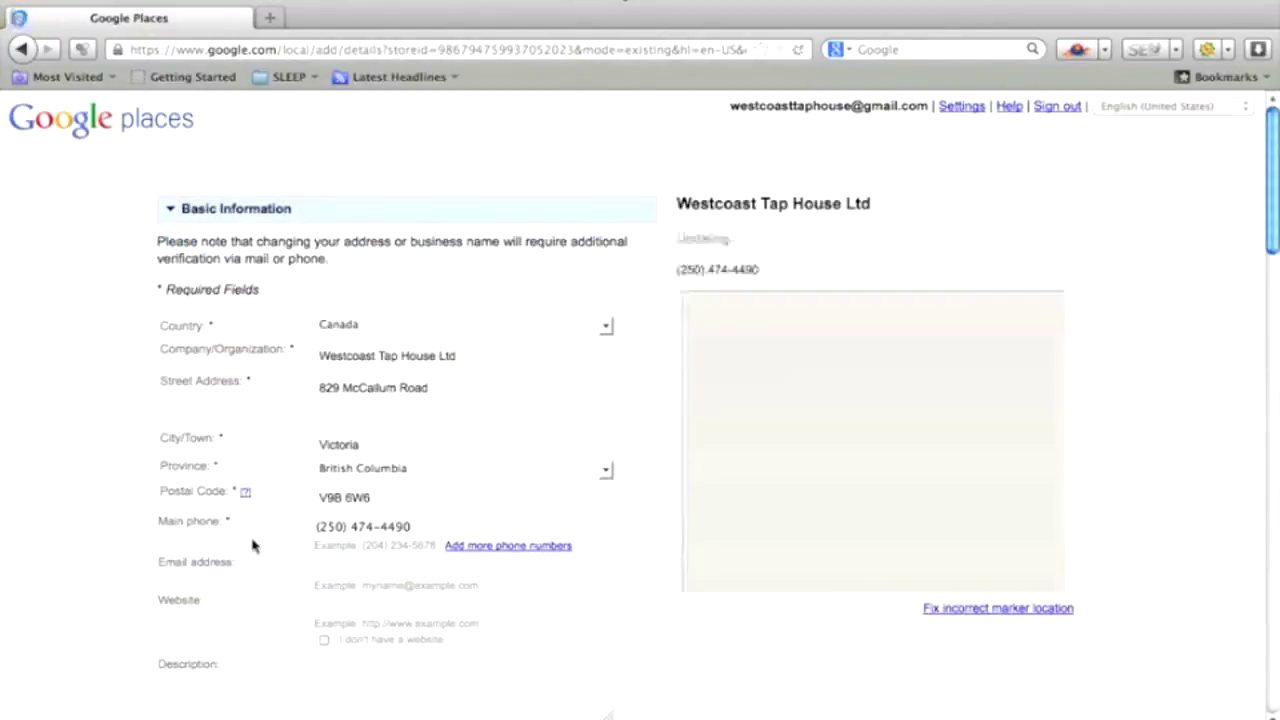
Step: Change the company name in the basic information to "West Coast Tap House", without the Ltd suffix
scroll(654, 371, down, 1)
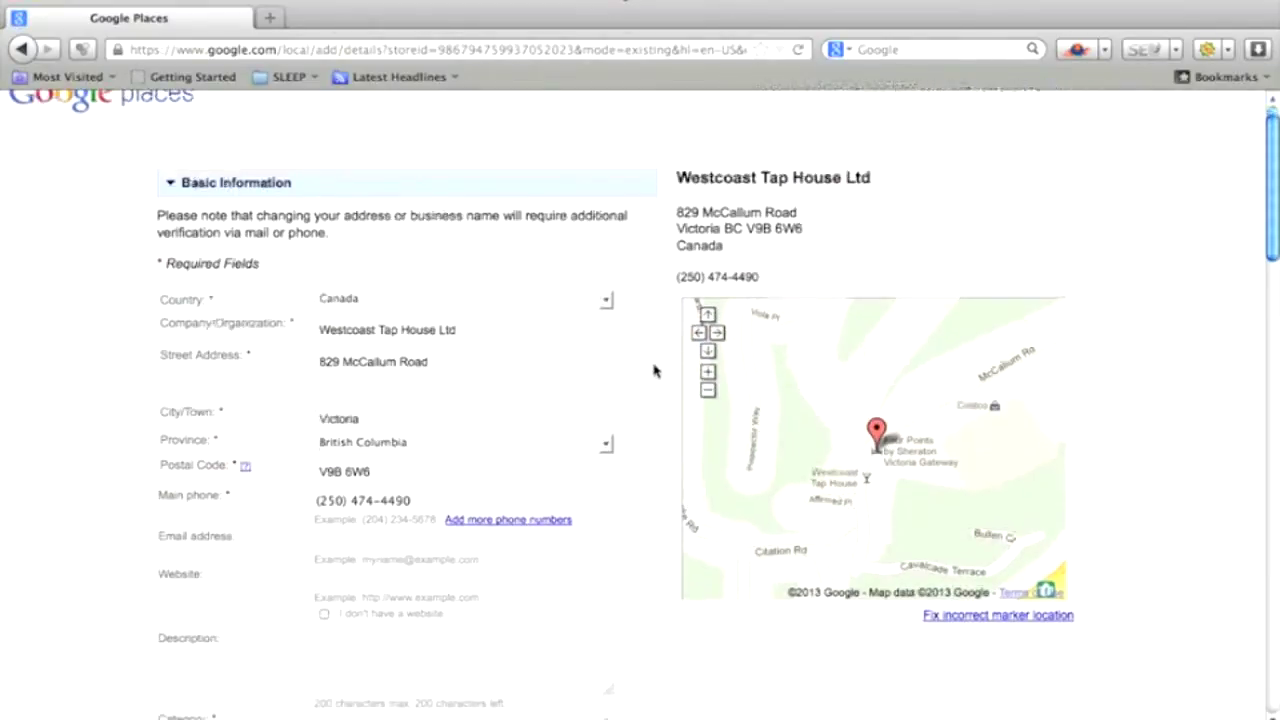
scroll(654, 371, down, 1)
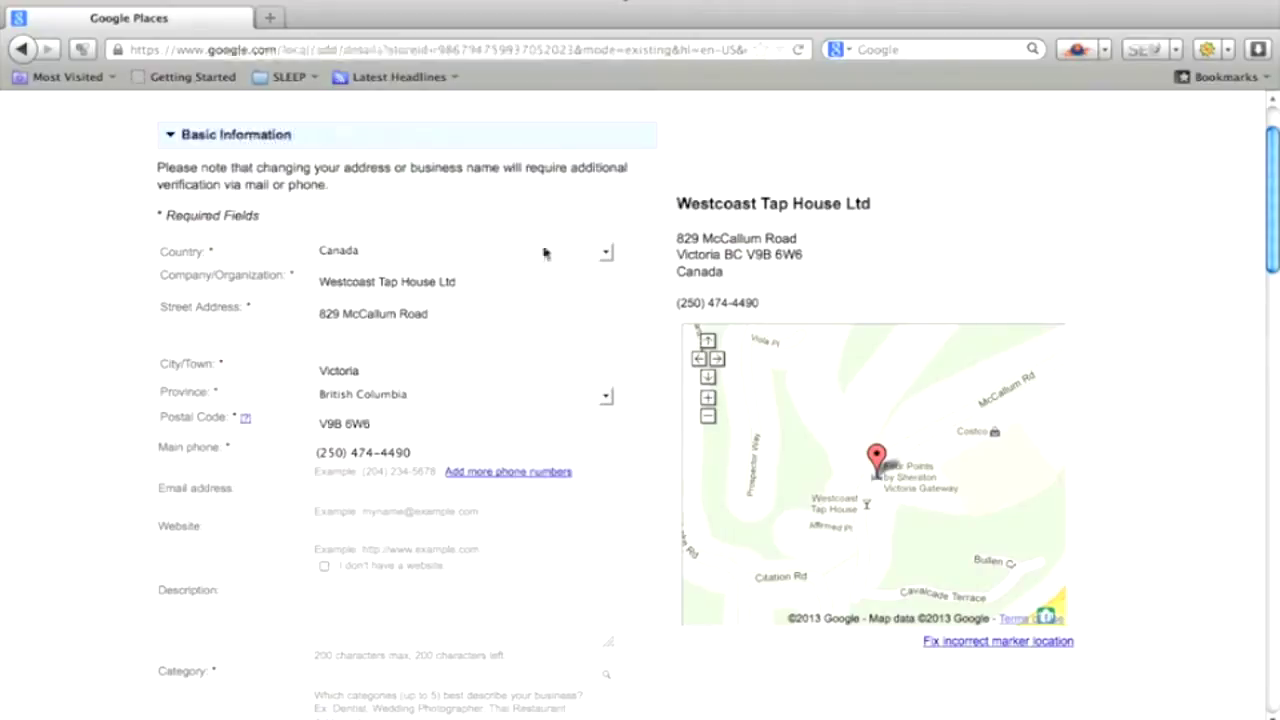
click(471, 287)
key(BackSpace)
key(BackSpace)
key(BackSpace)
key(BackSpace)
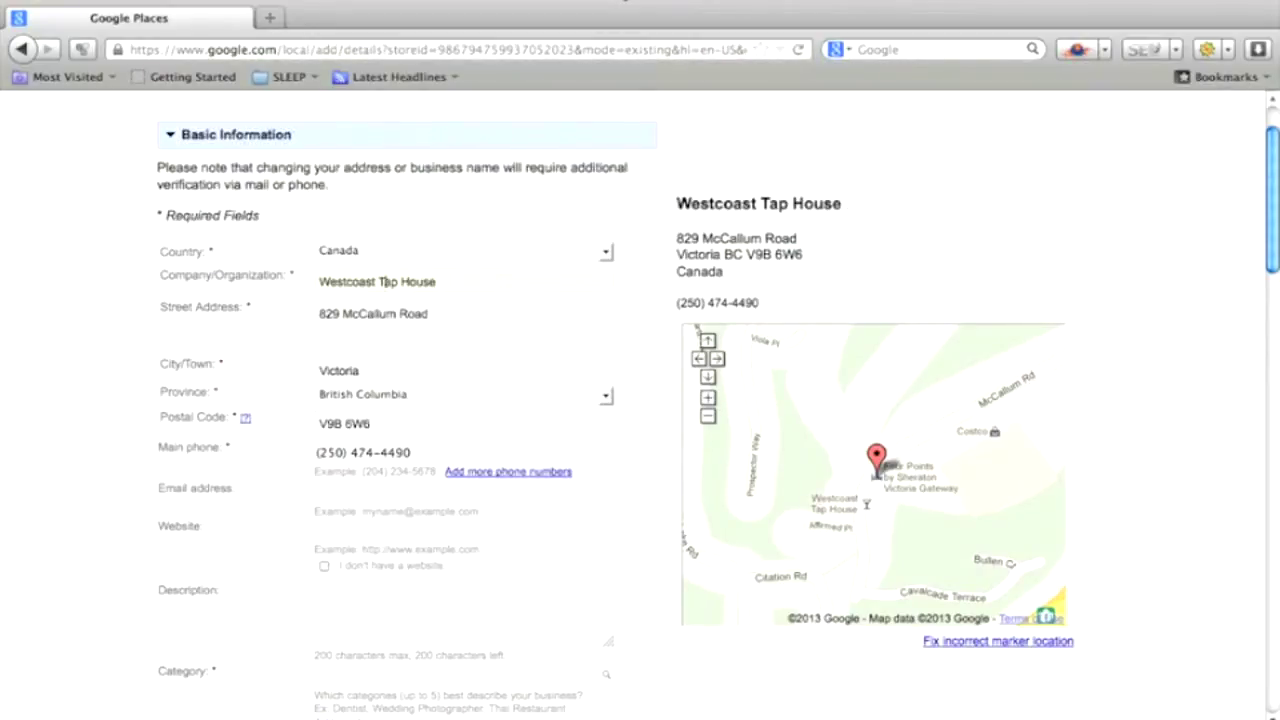
click(347, 282)
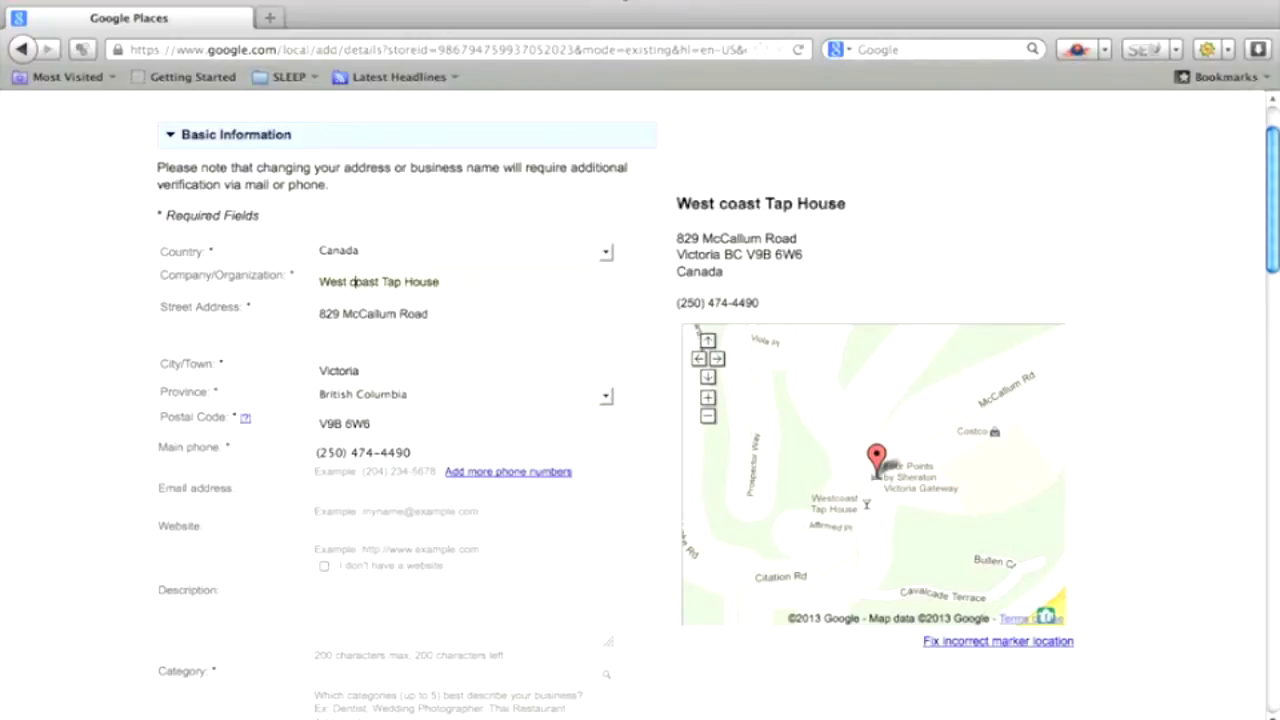
key(Delete)
text(C)
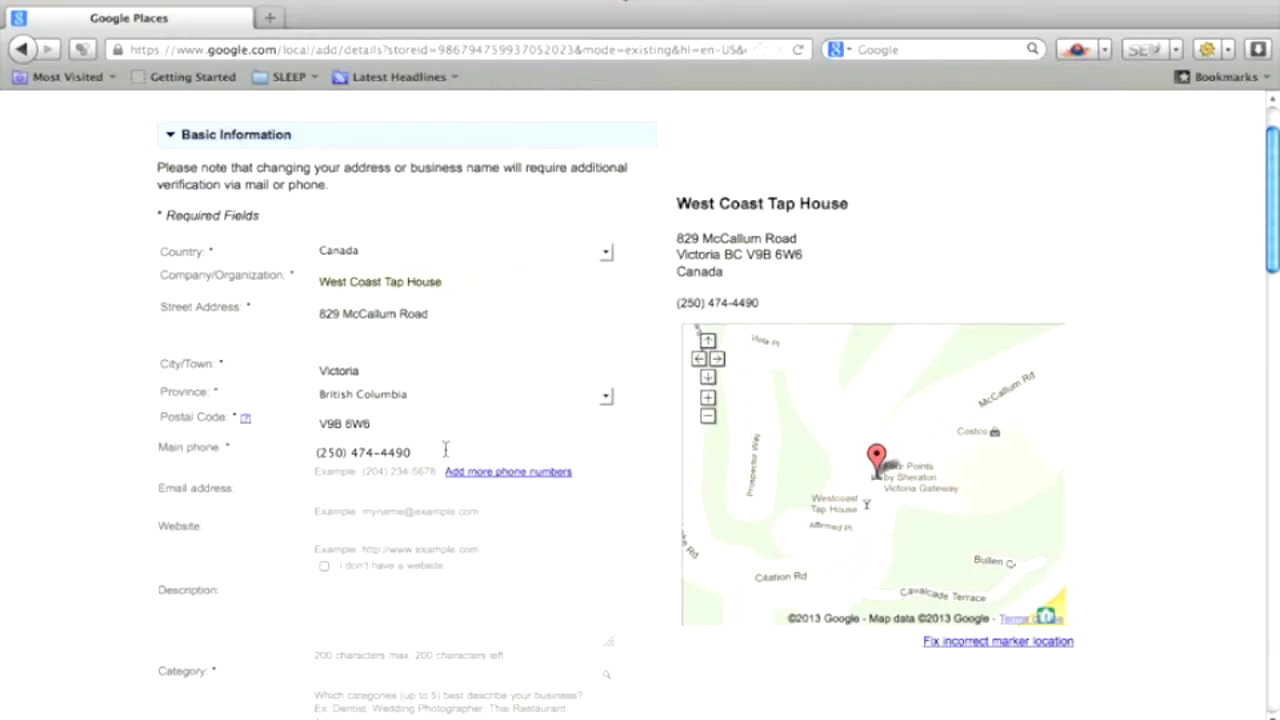
scroll(600, 443, down, 2)
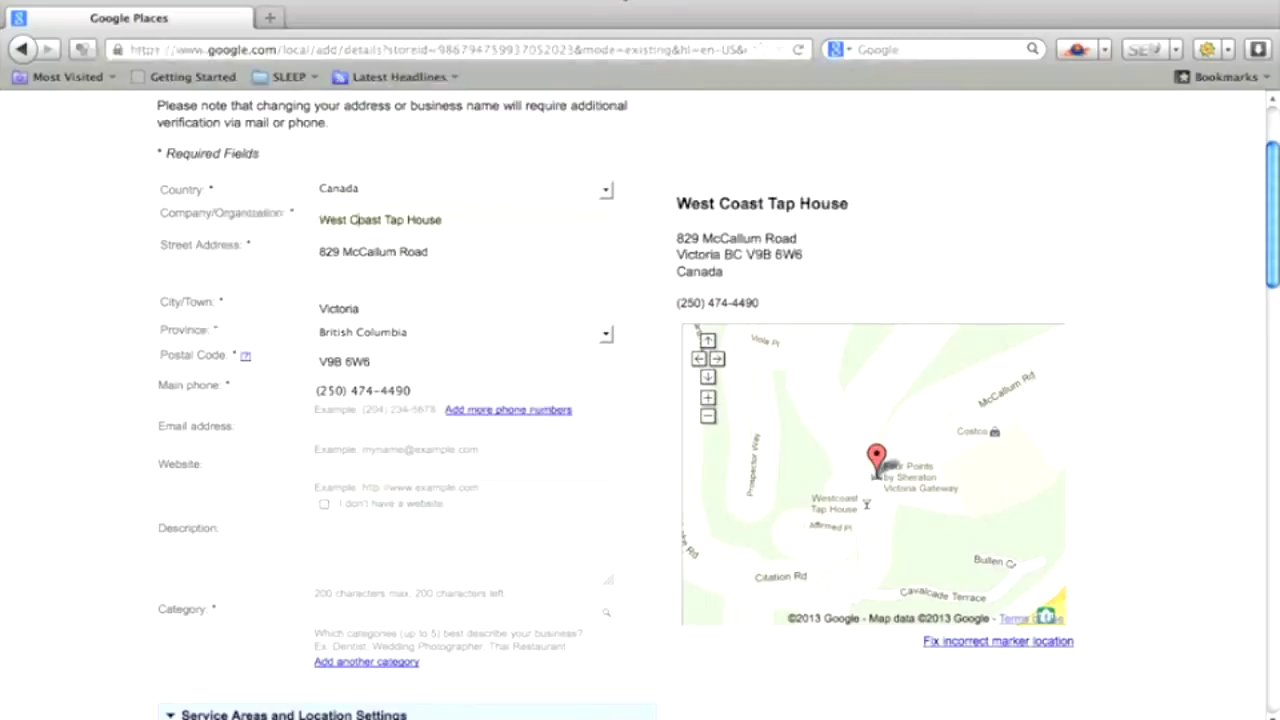
key(super+Tab)
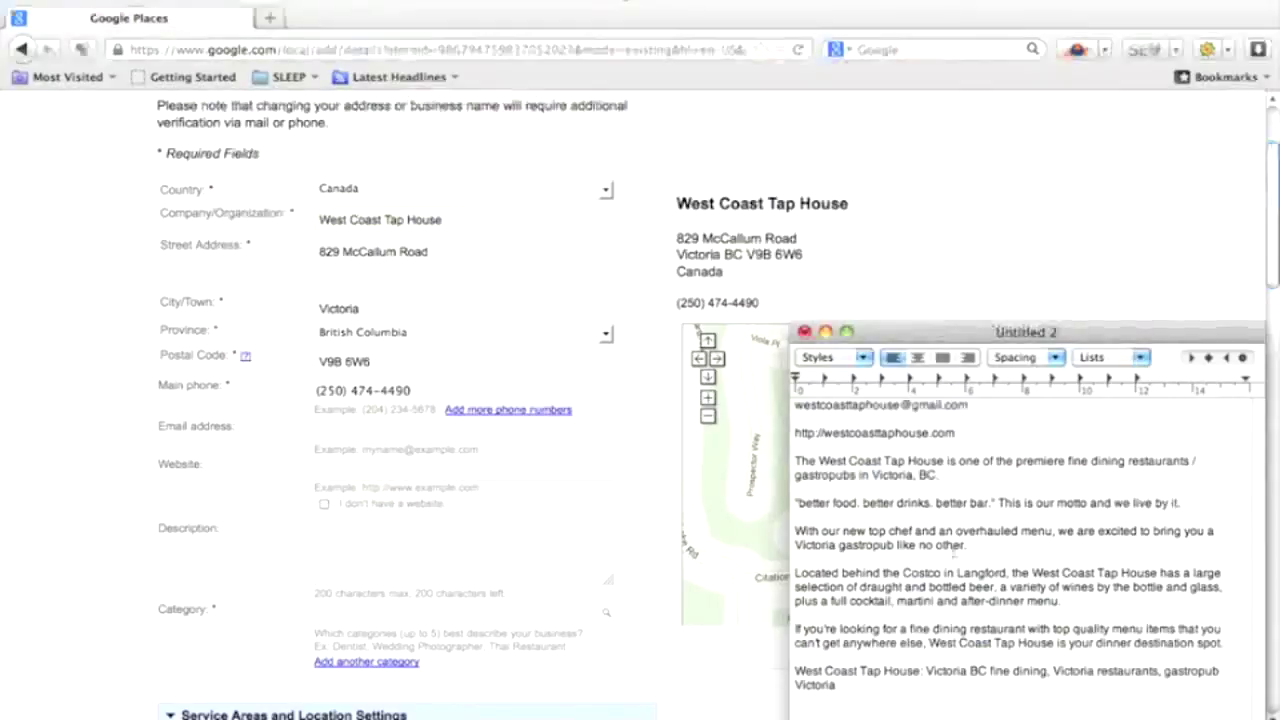
triple_click(962, 405)
key(super+c)
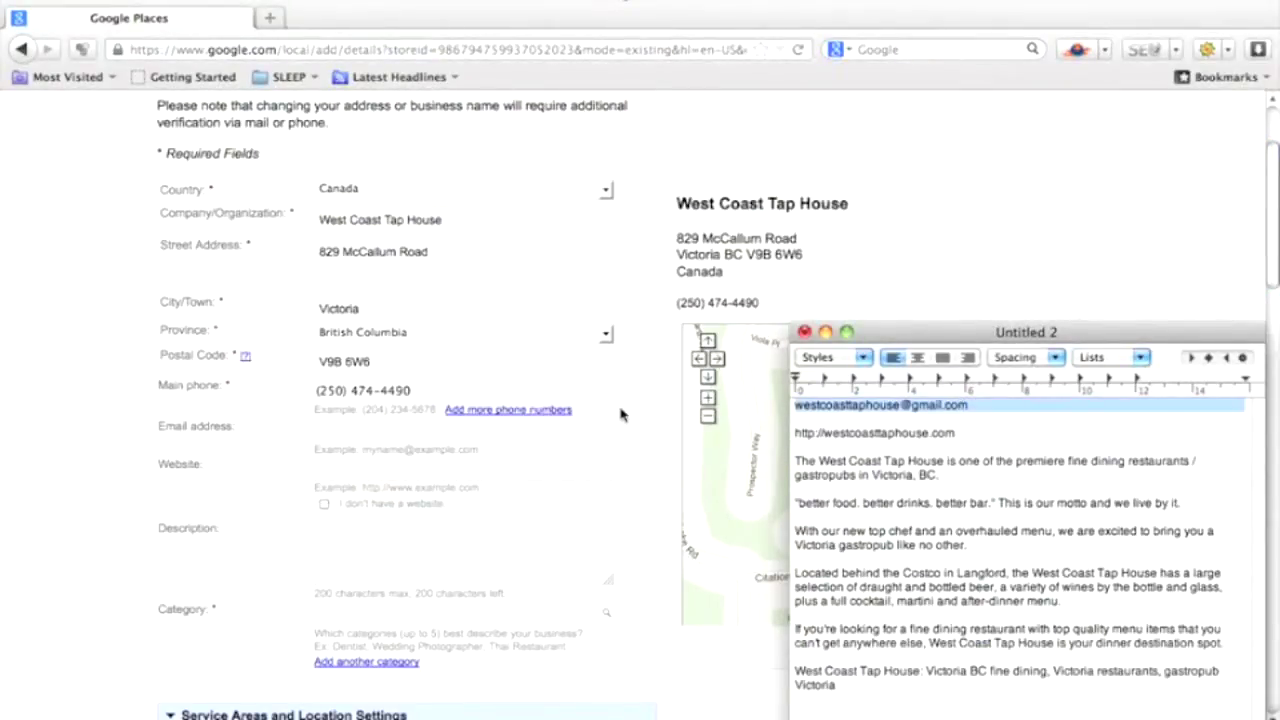
click(434, 430)
key(super+v)
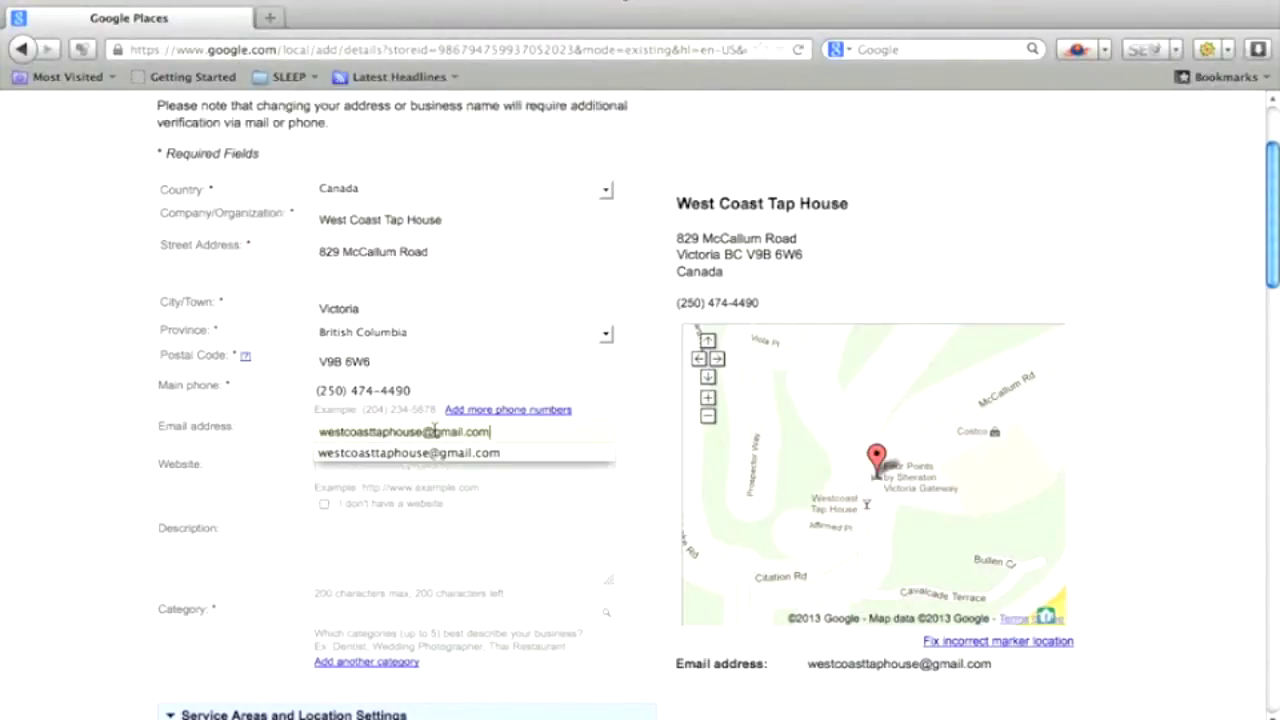
click(553, 453)
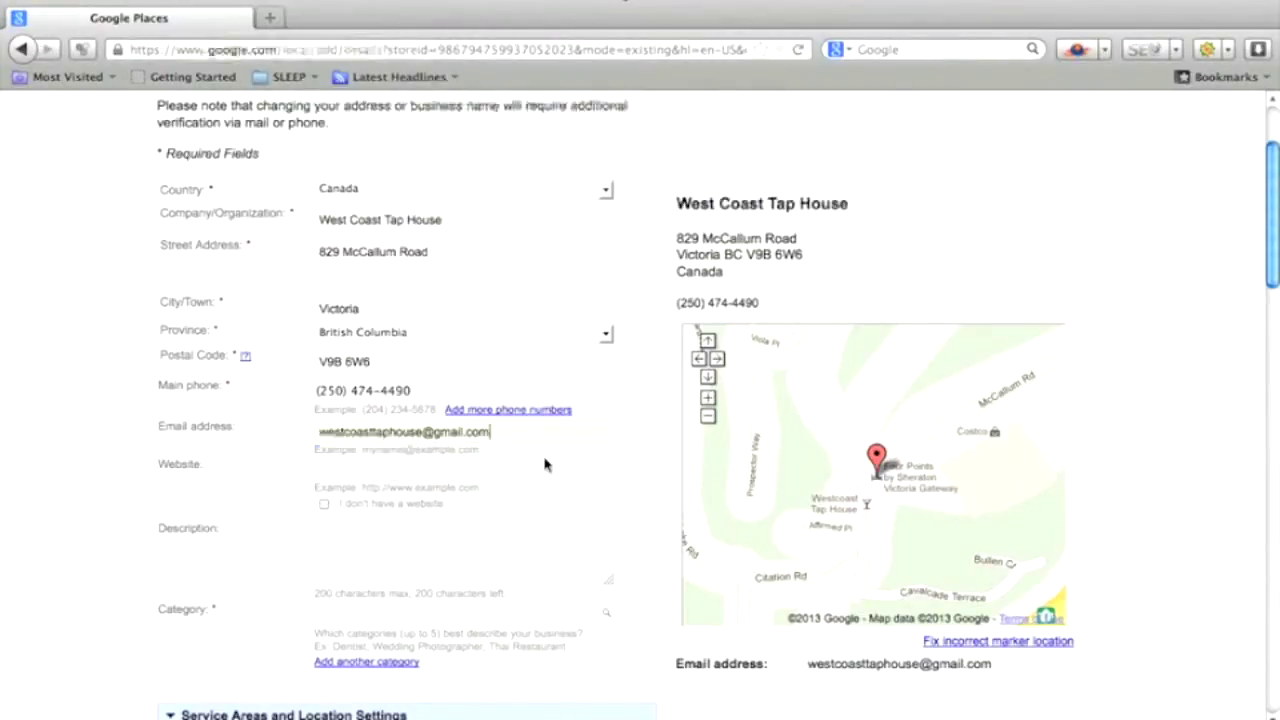
double_click(531, 464)
click(531, 491)
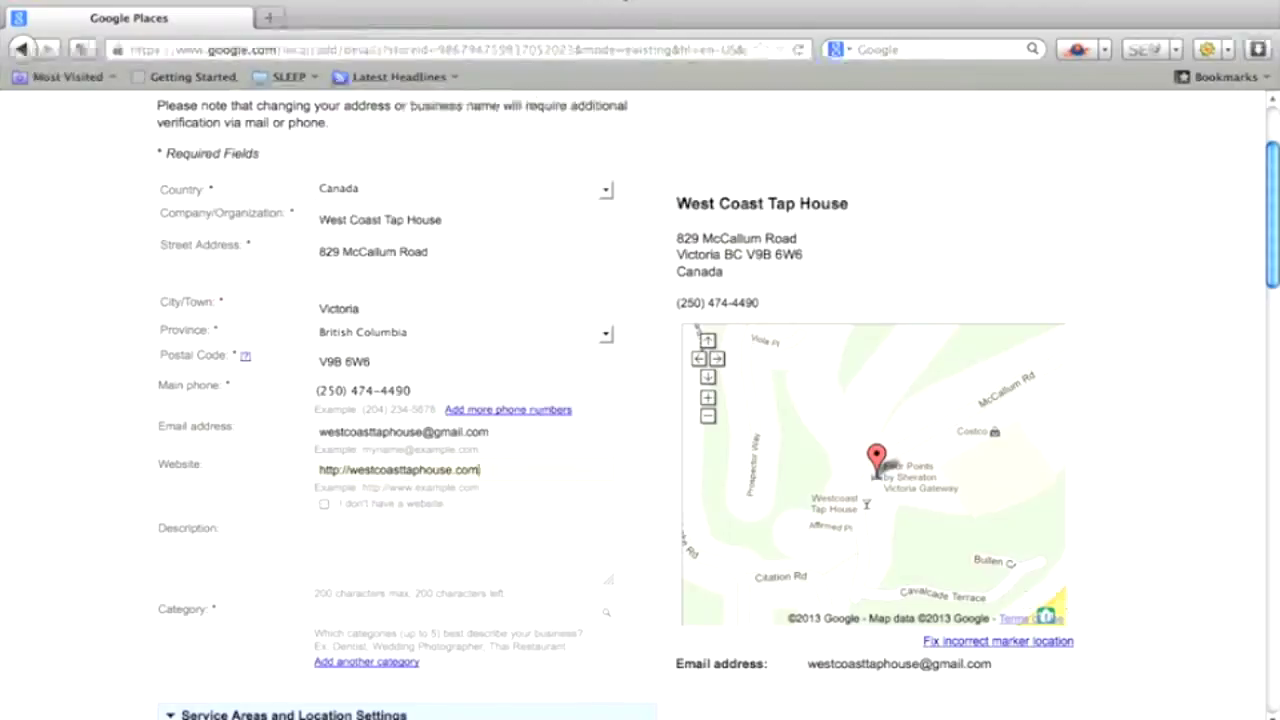
Step: Copy all the description paragraphs from the Untitled 2 text document into the listing's Description field
key(super+Tab)
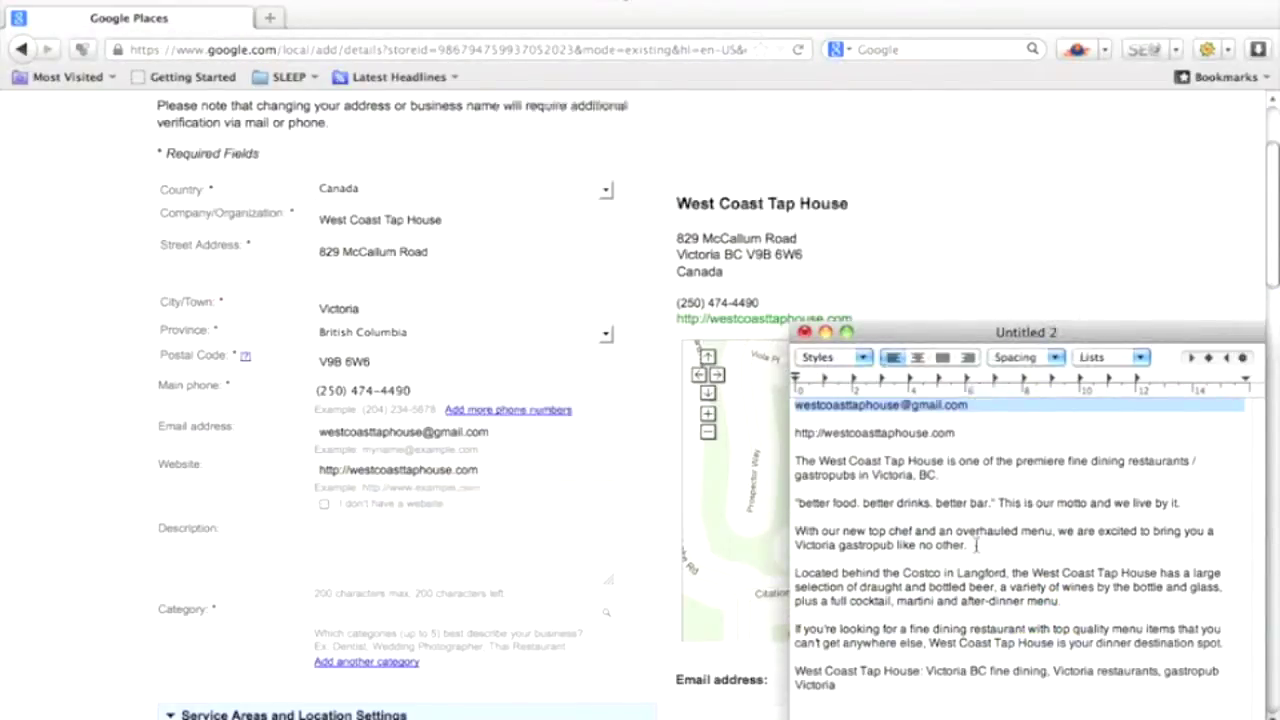
drag(796, 461, 1062, 688)
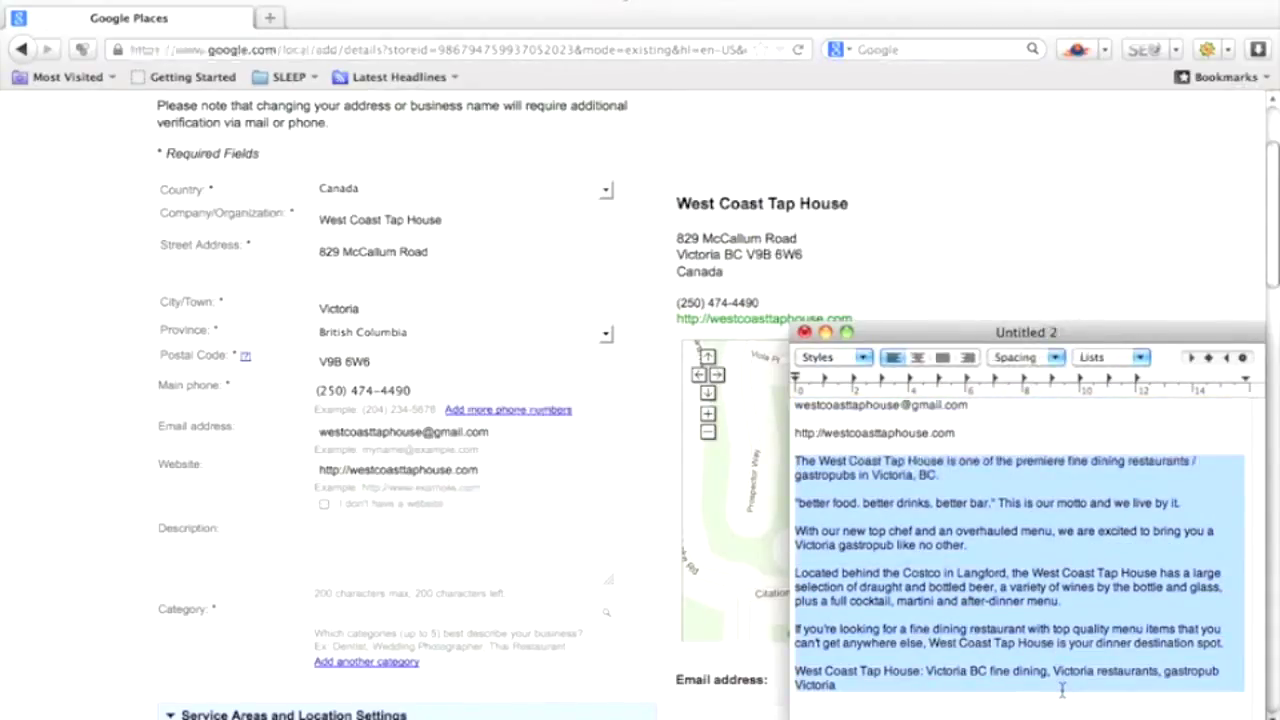
click(537, 558)
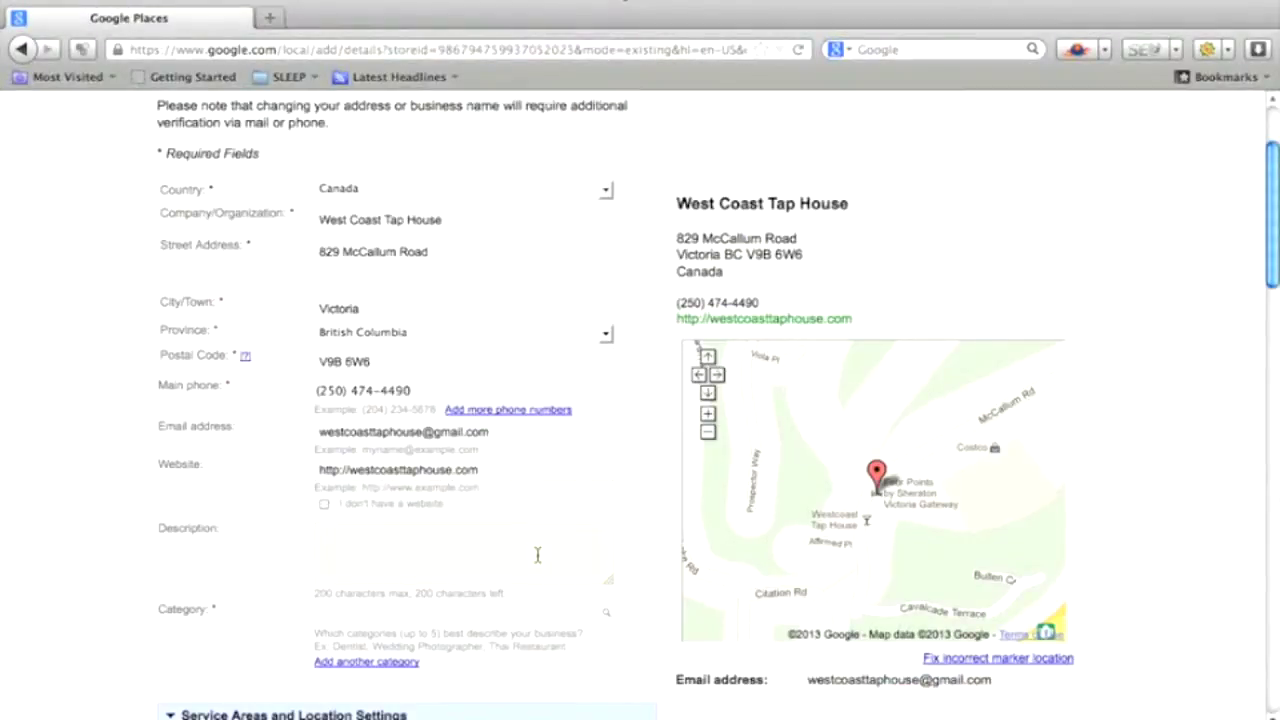
key(super+v)
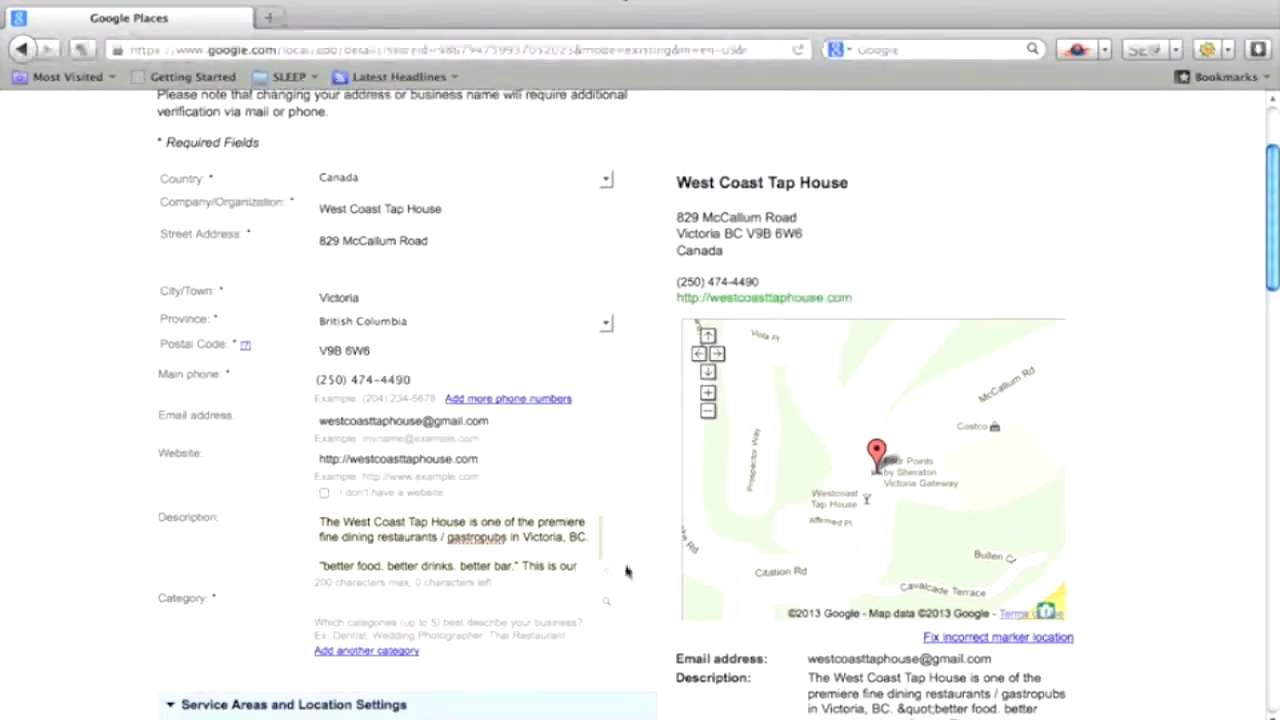
Step: Enlarge the Description box and delete the cut-off ending "With our new t" together with the blank line before it
drag(602, 577, 652, 719)
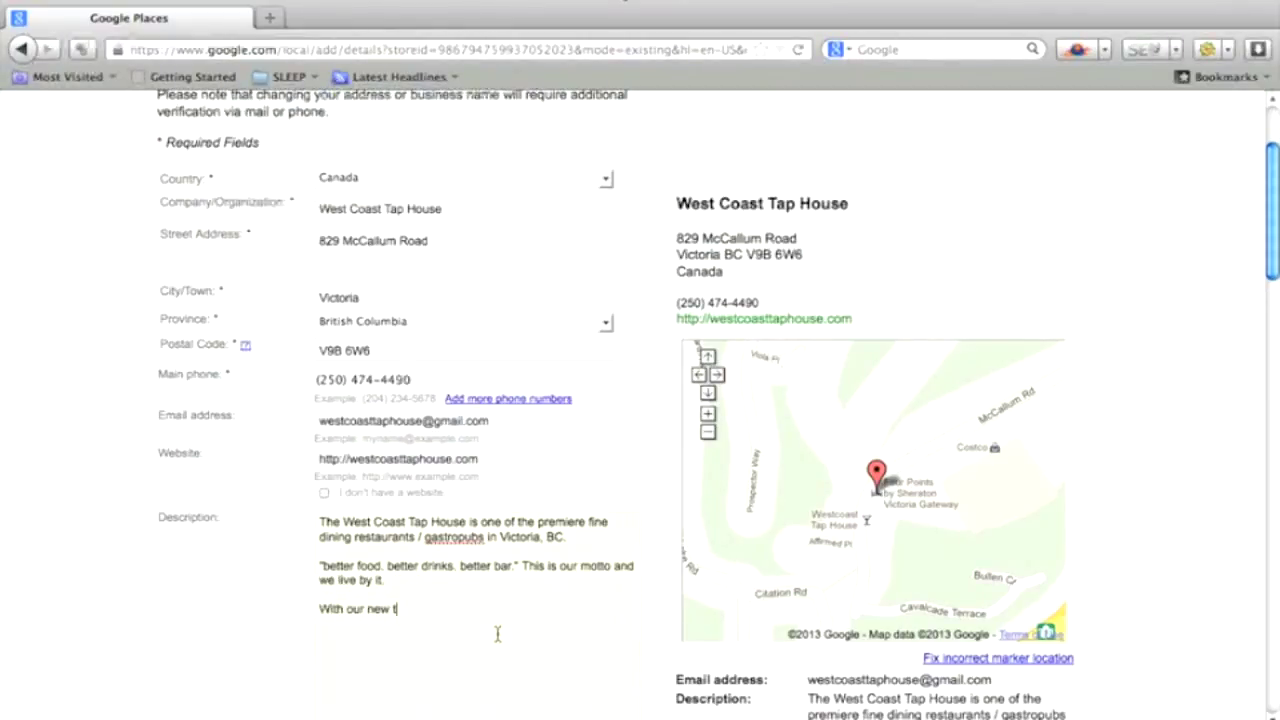
scroll(497, 634, down, 1)
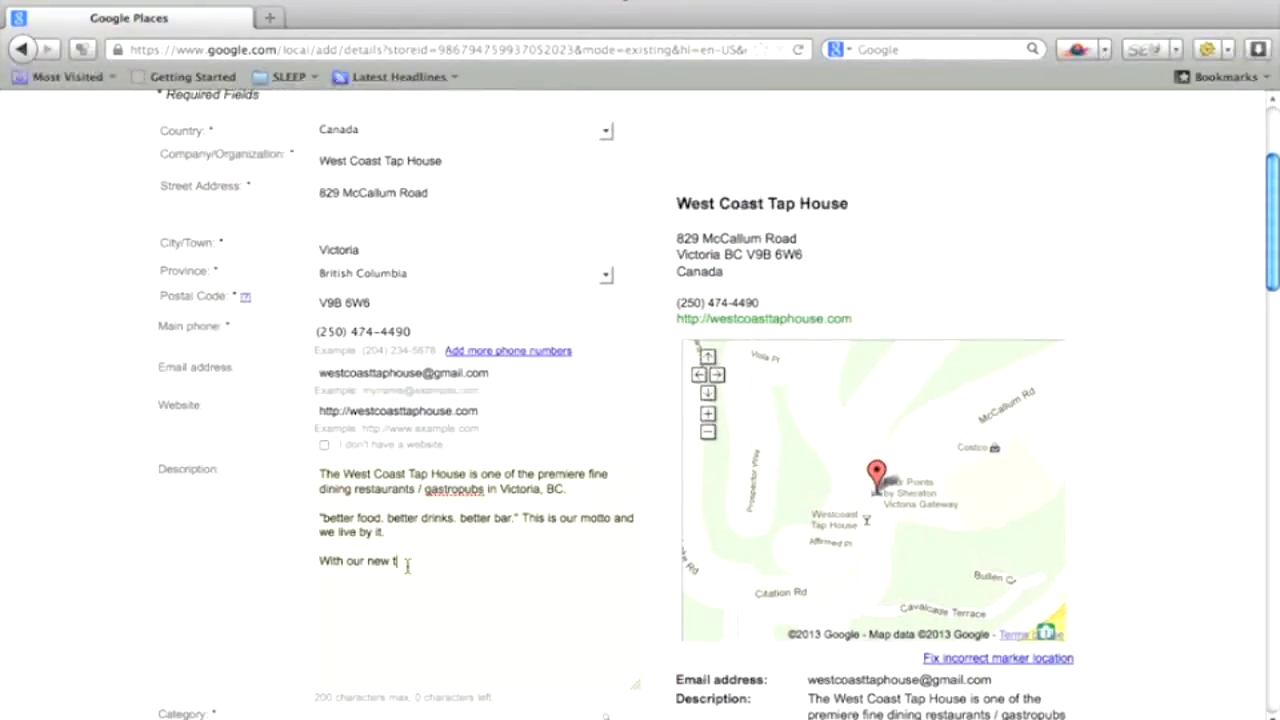
drag(405, 561, 309, 557)
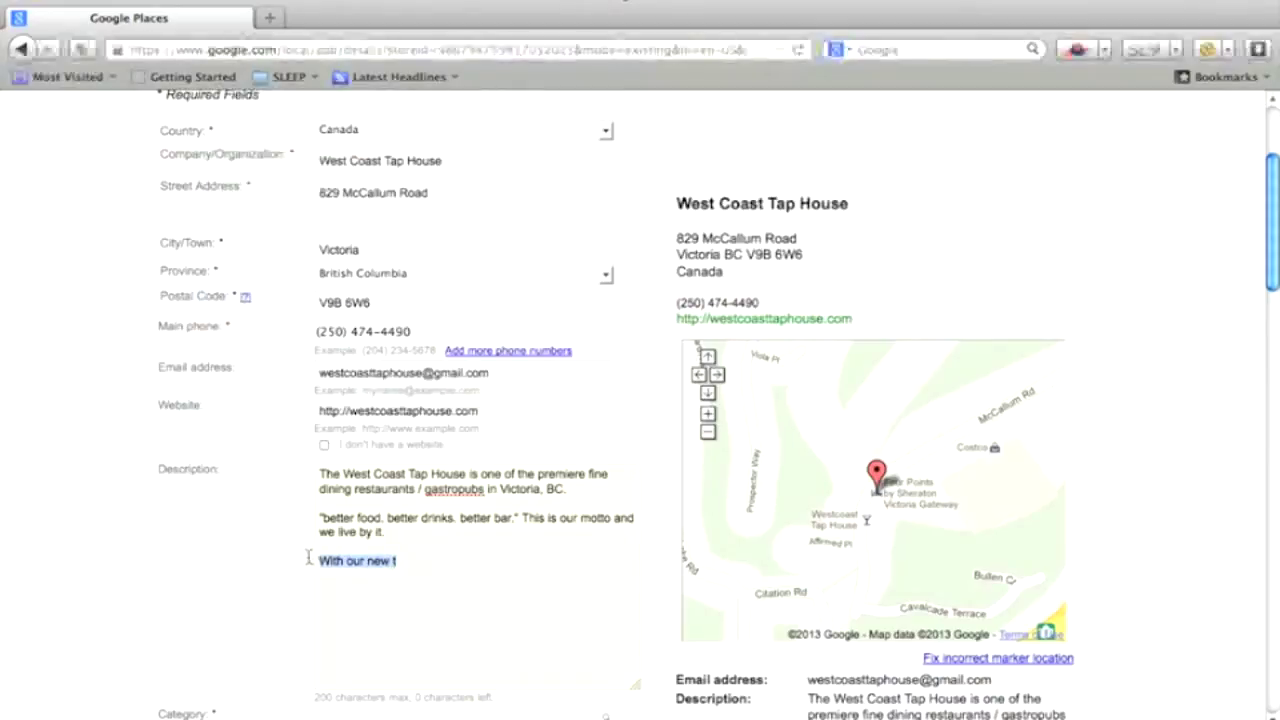
key(BackSpace)
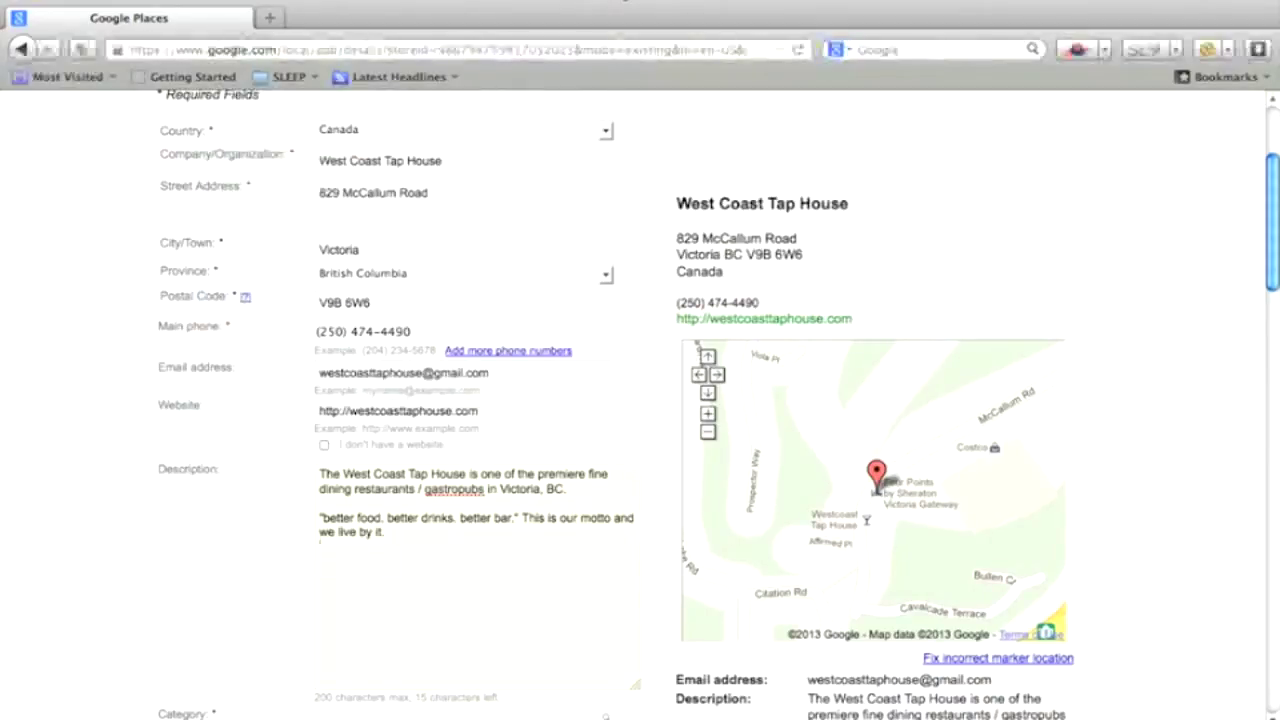
key(BackSpace)
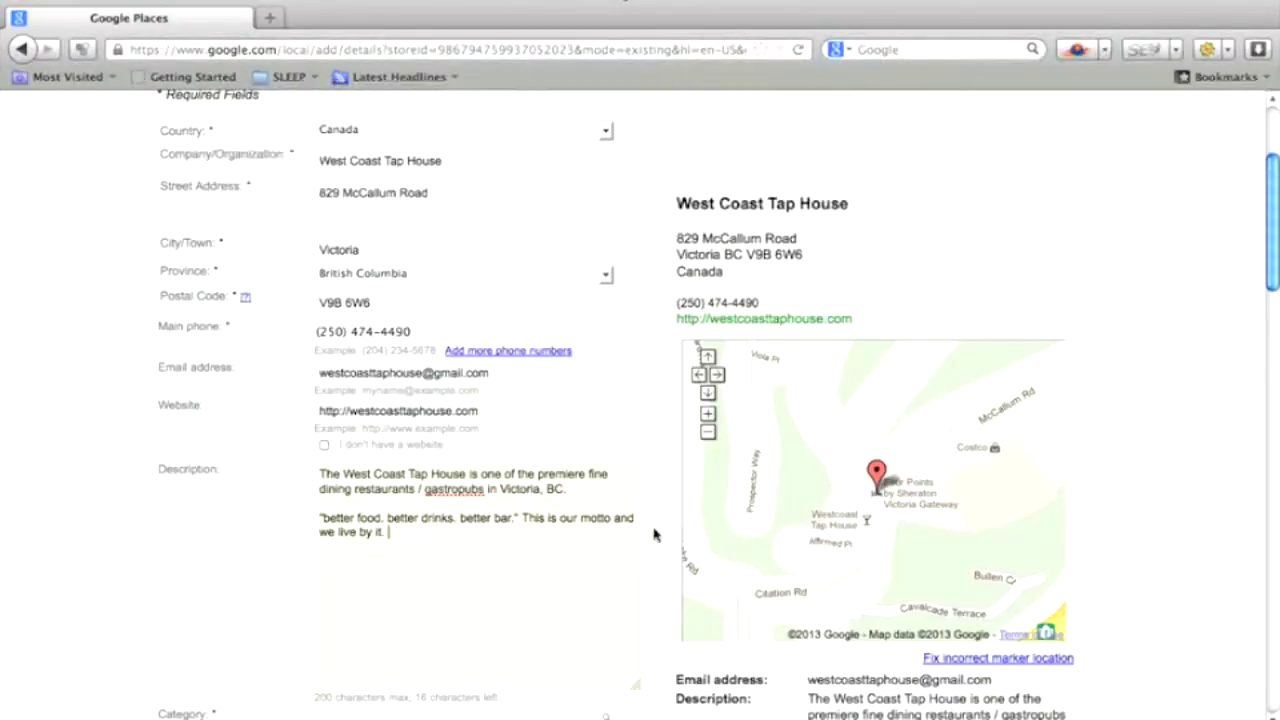
Step: Set the listing's main category to "restaurant" without picking any of the suggested restaurant types
scroll(657, 528, down, 2)
scroll(657, 530, down, 1)
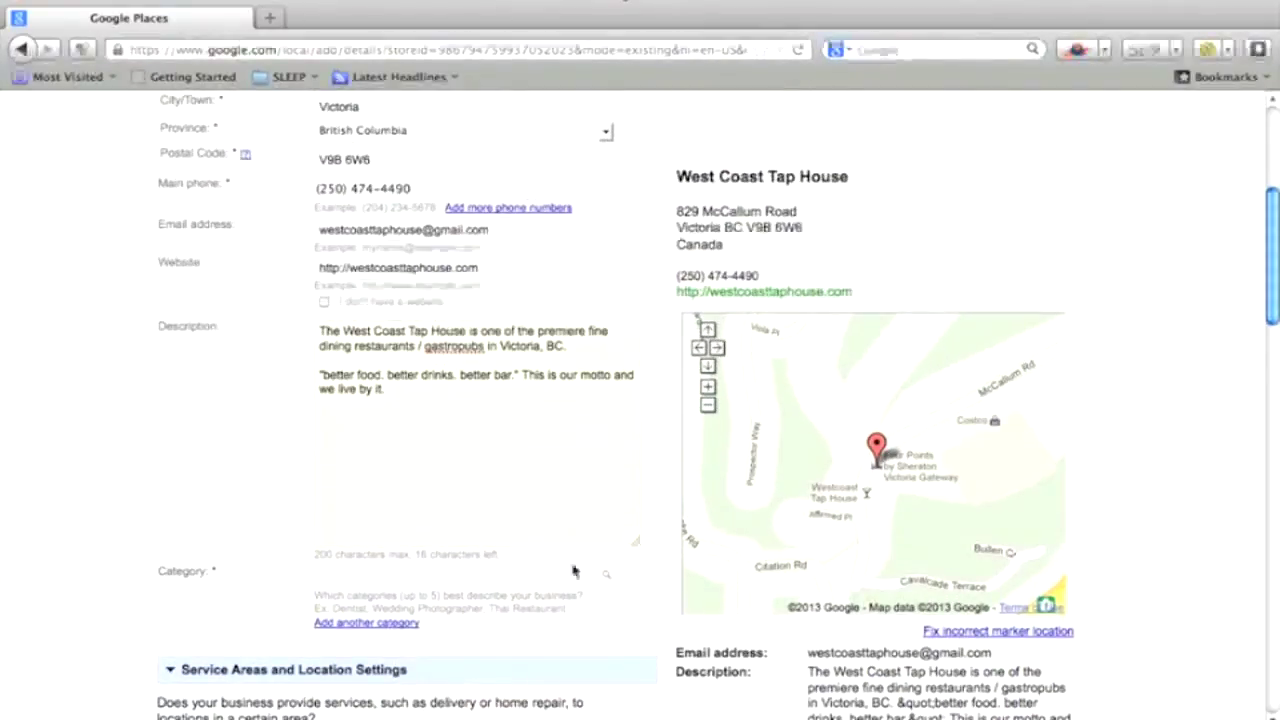
click(512, 577)
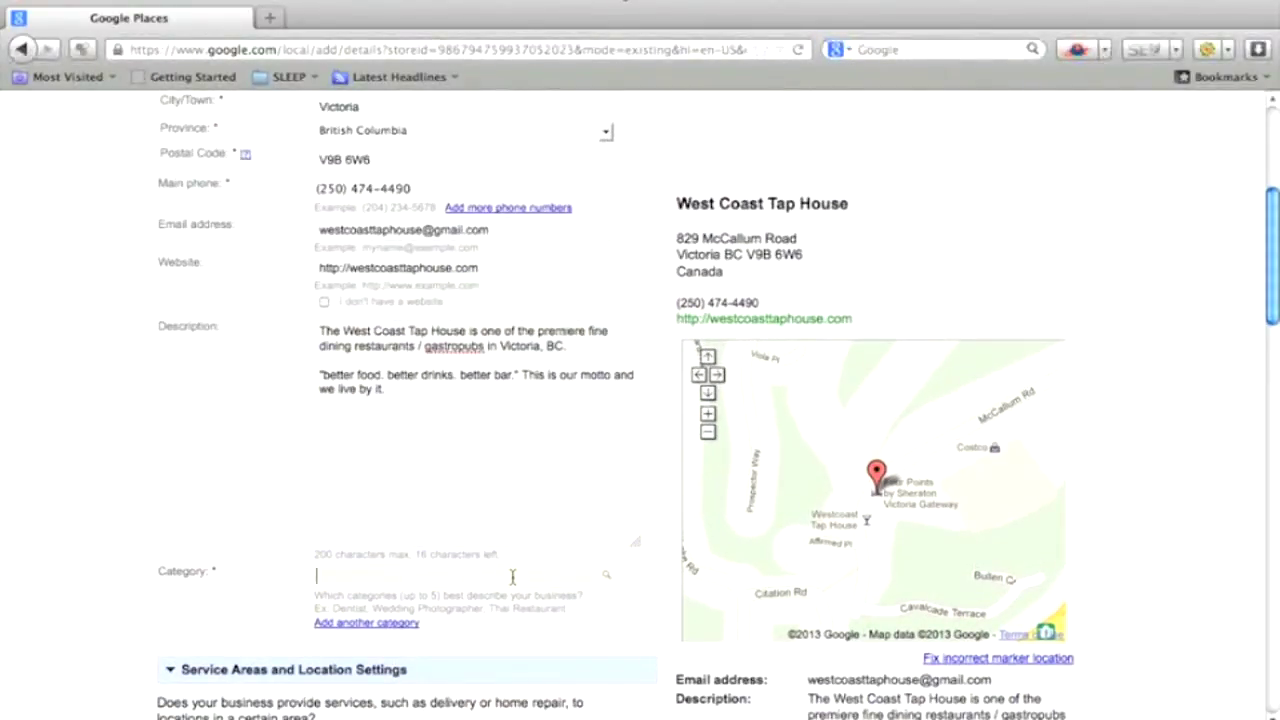
text(restau)
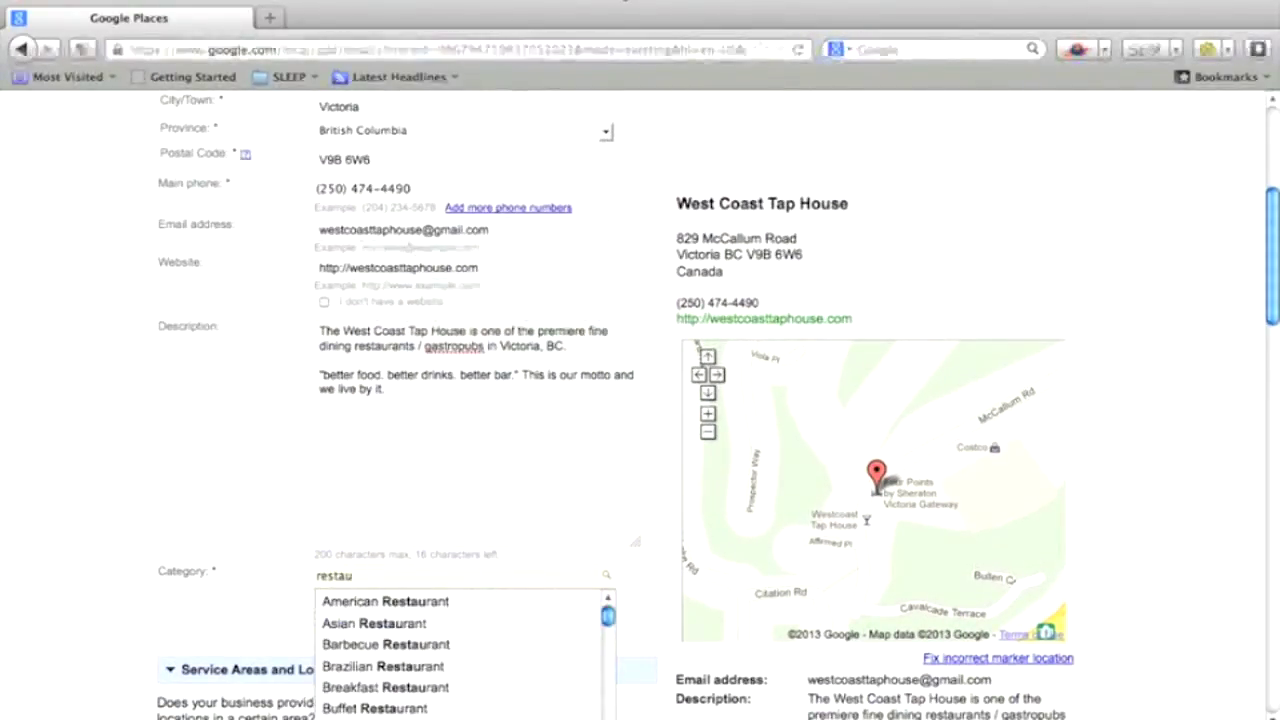
text(rant)
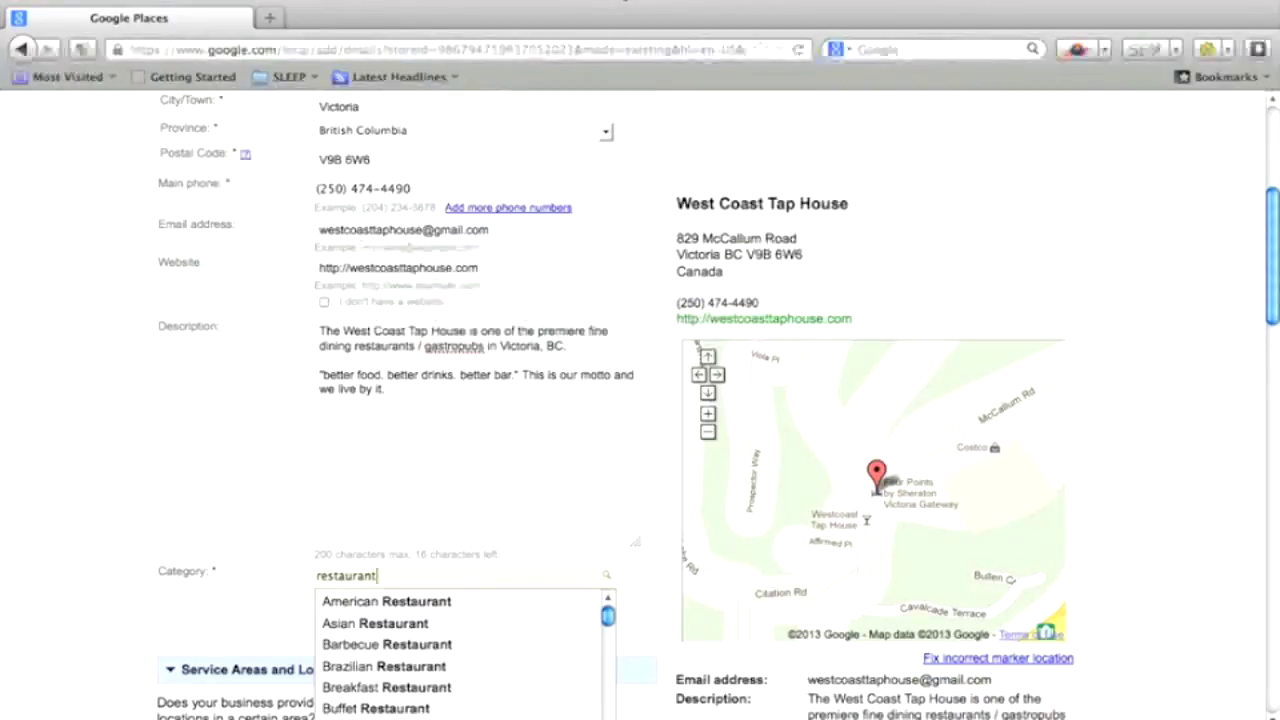
key(Escape)
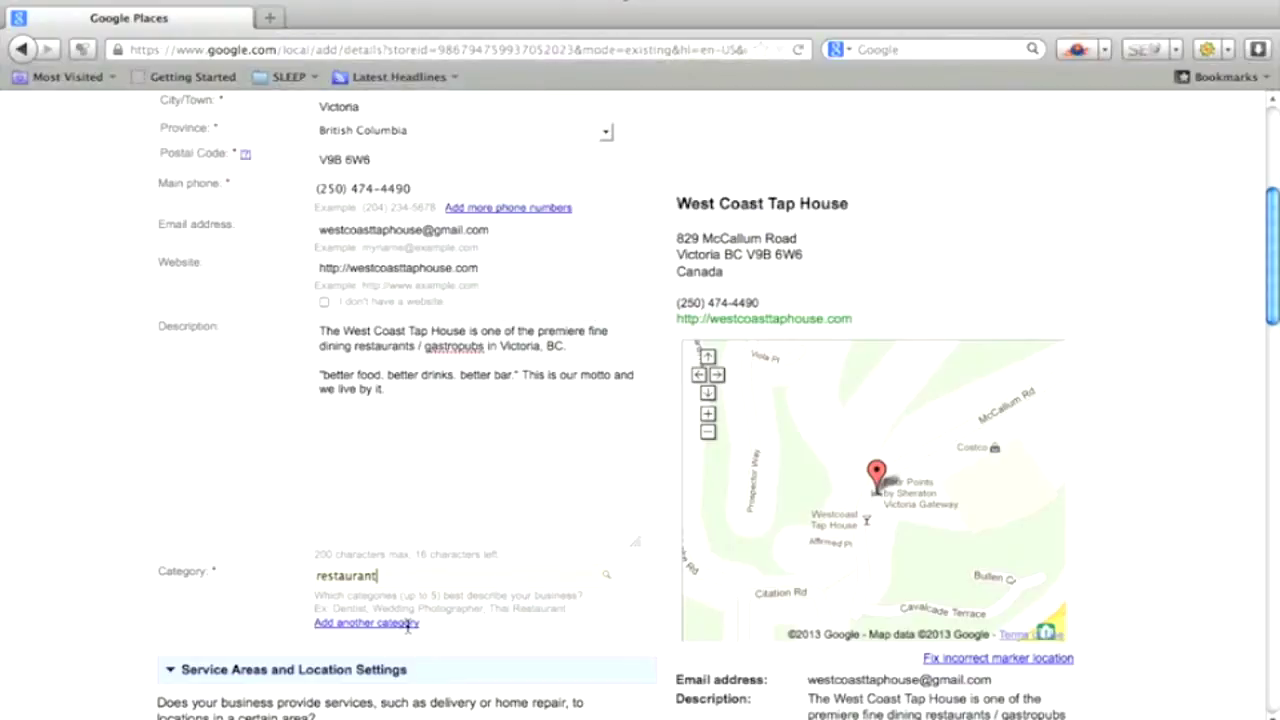
Step: Add a second category to the listing and set it to the suggested "Fine Dining Restaurant"
click(376, 625)
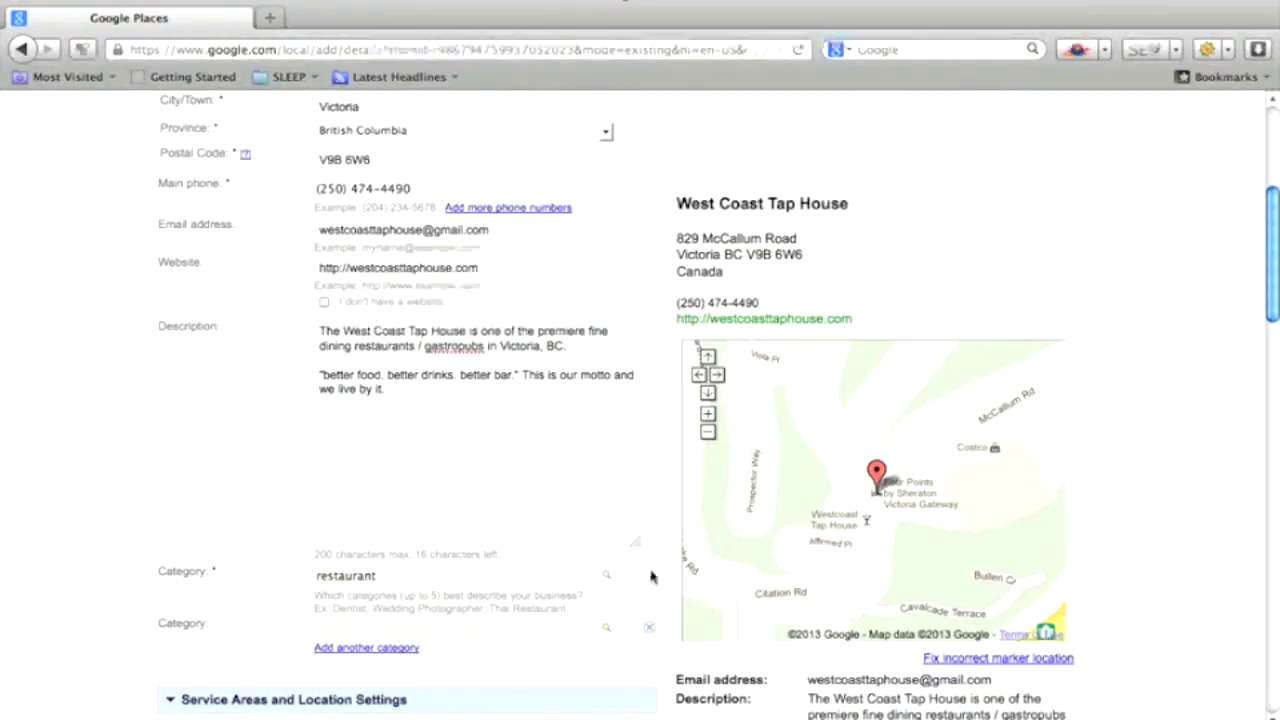
scroll(650, 576, down, 5)
click(452, 432)
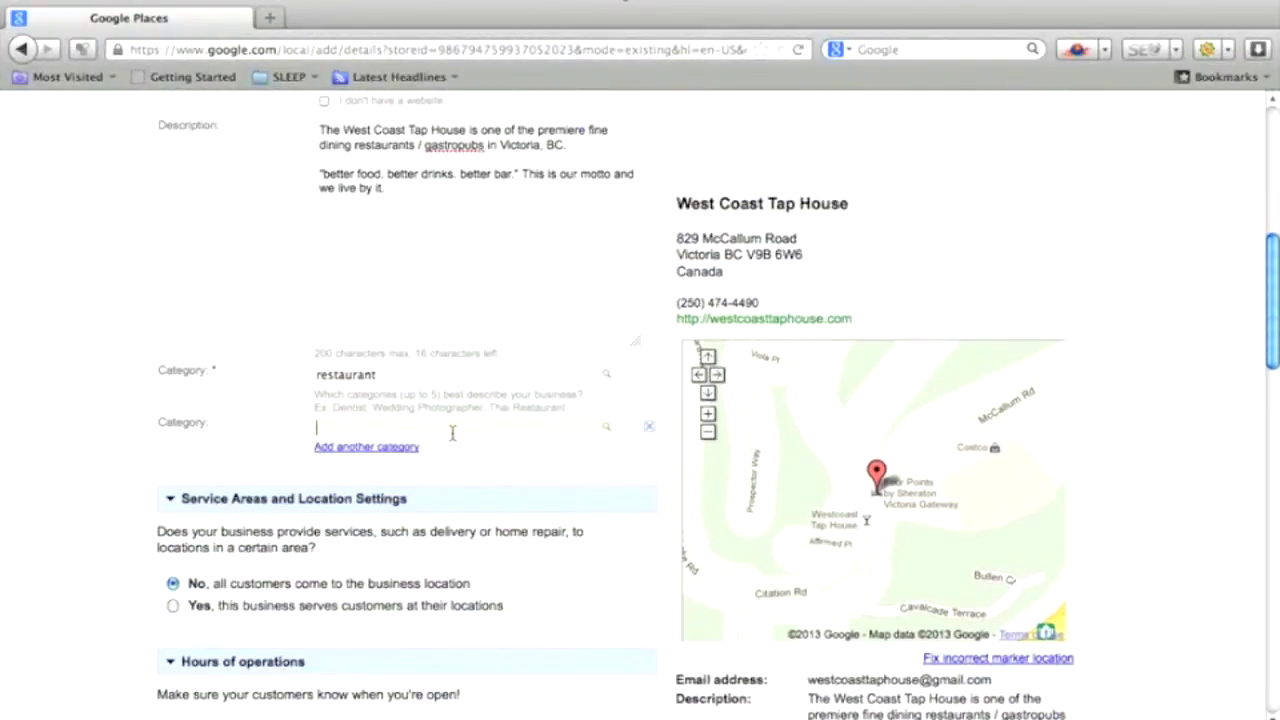
text(fine din)
key(Down)
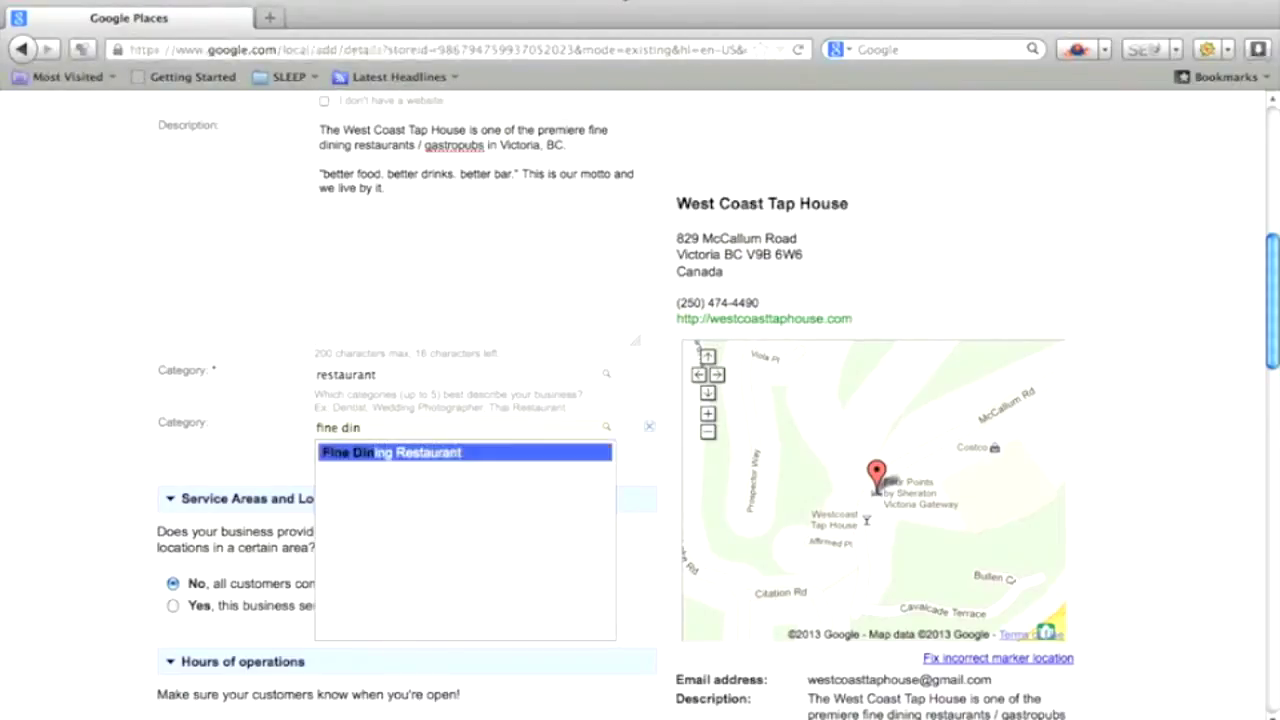
key(Return)
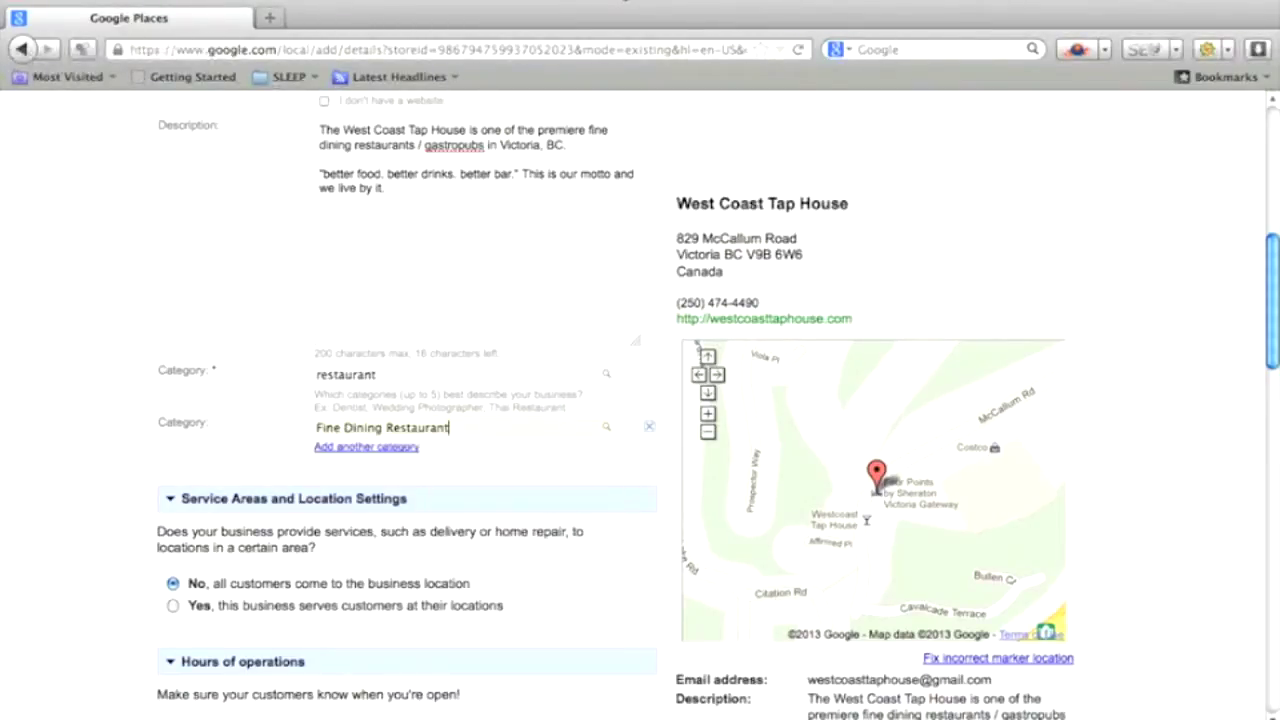
Step: Add a third category named "gastropub" and open one more blank category row below it
click(398, 448)
text(gastrobpub)
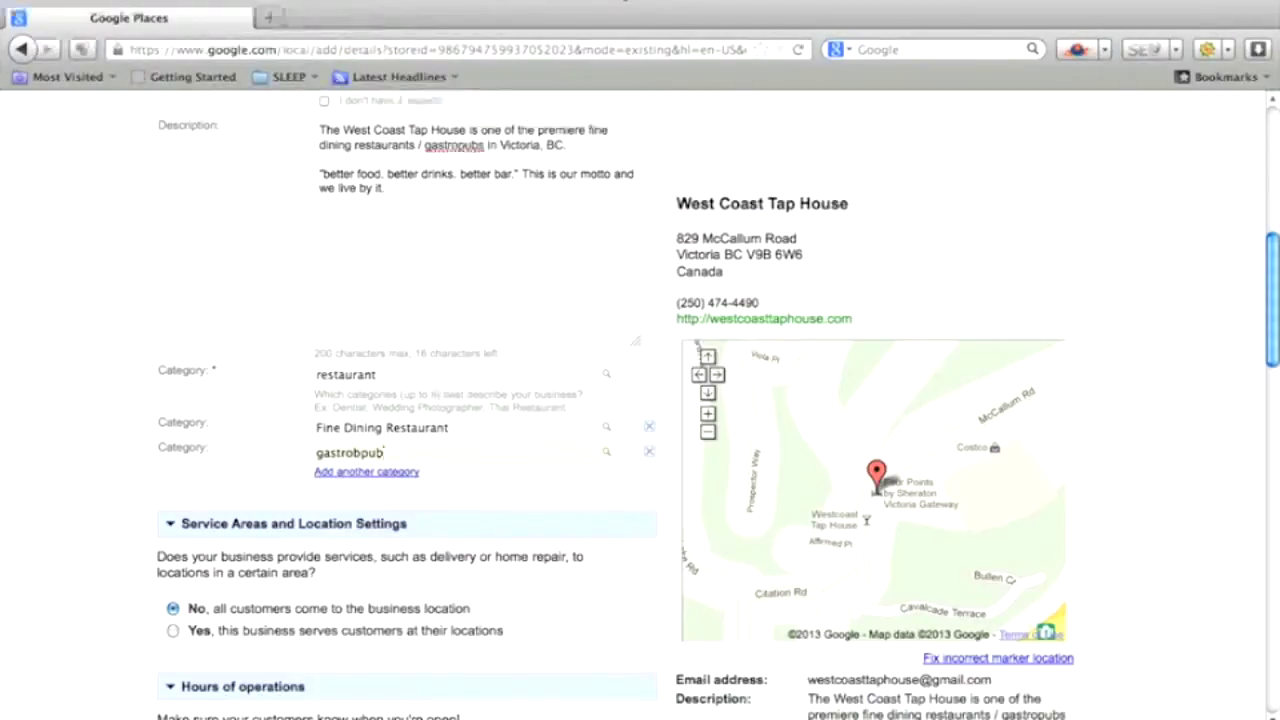
text(l)
key(BackSpace)
text(pub)
click(410, 472)
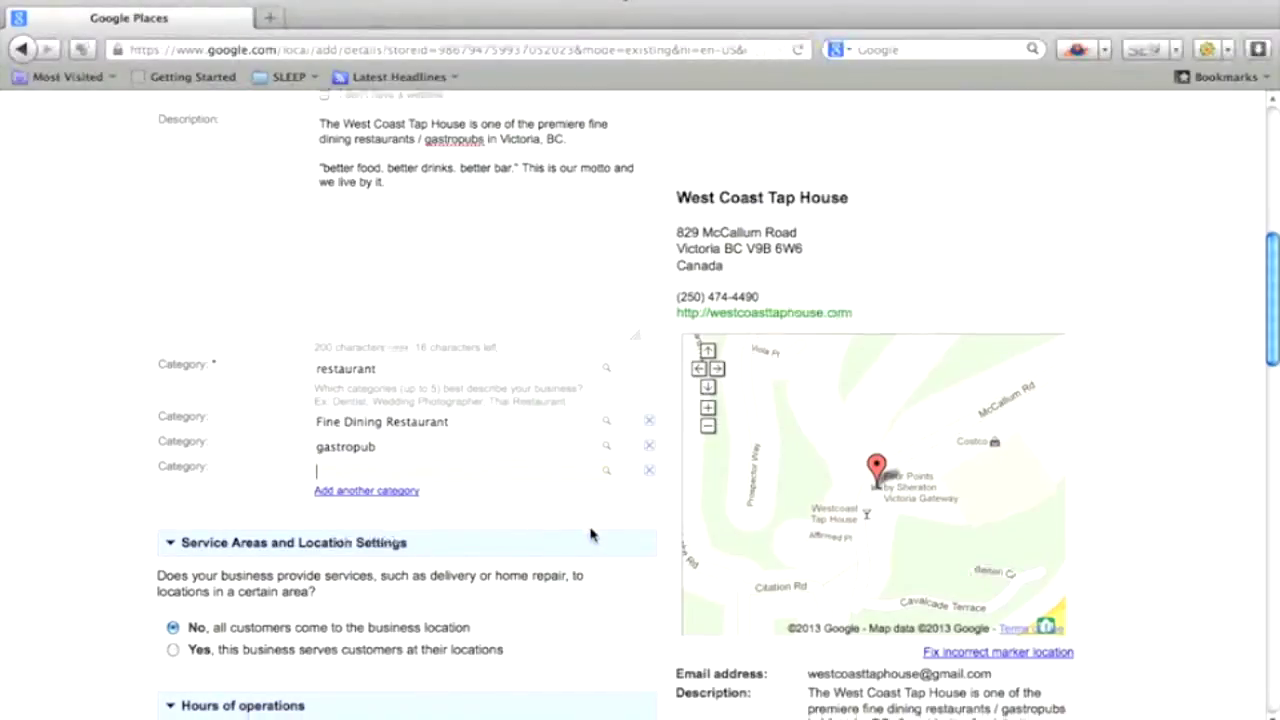
Step: Specify operating hours of 7:00 AM to 11:00 PM for Monday through Saturday and 7:00 AM to 10:00 PM for Sunday
scroll(590, 535, down, 7)
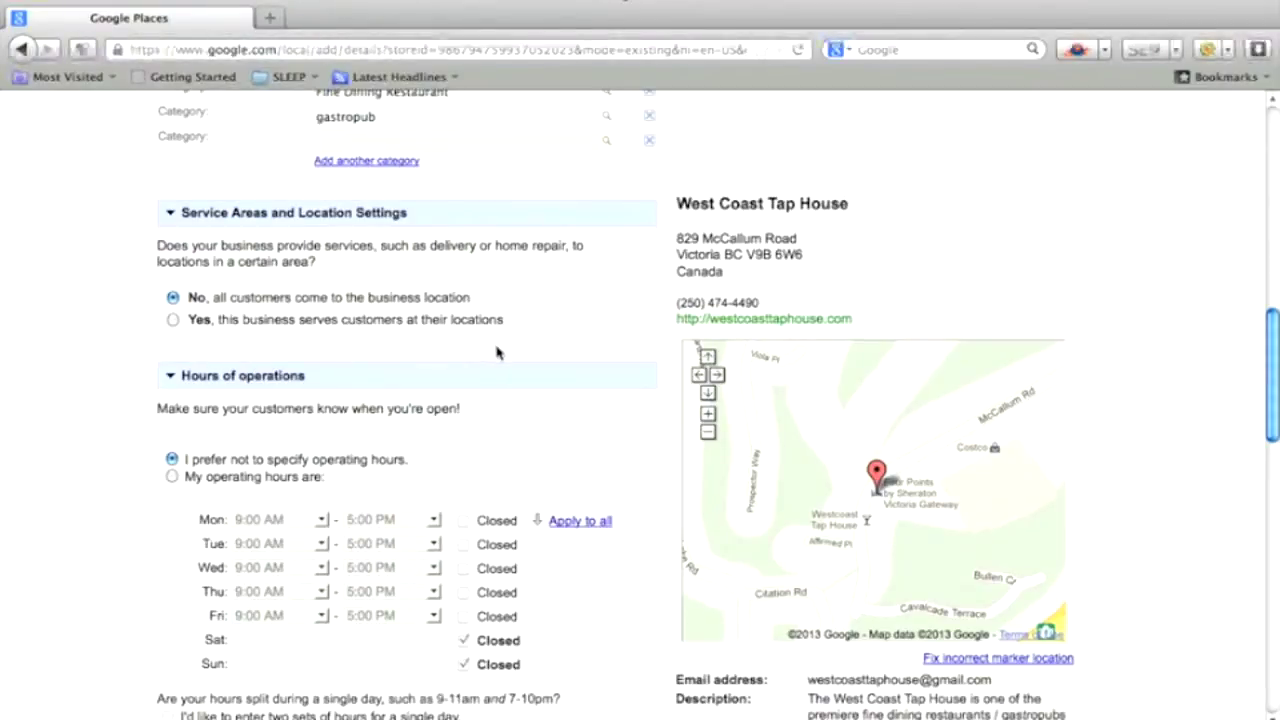
scroll(563, 323, down, 4)
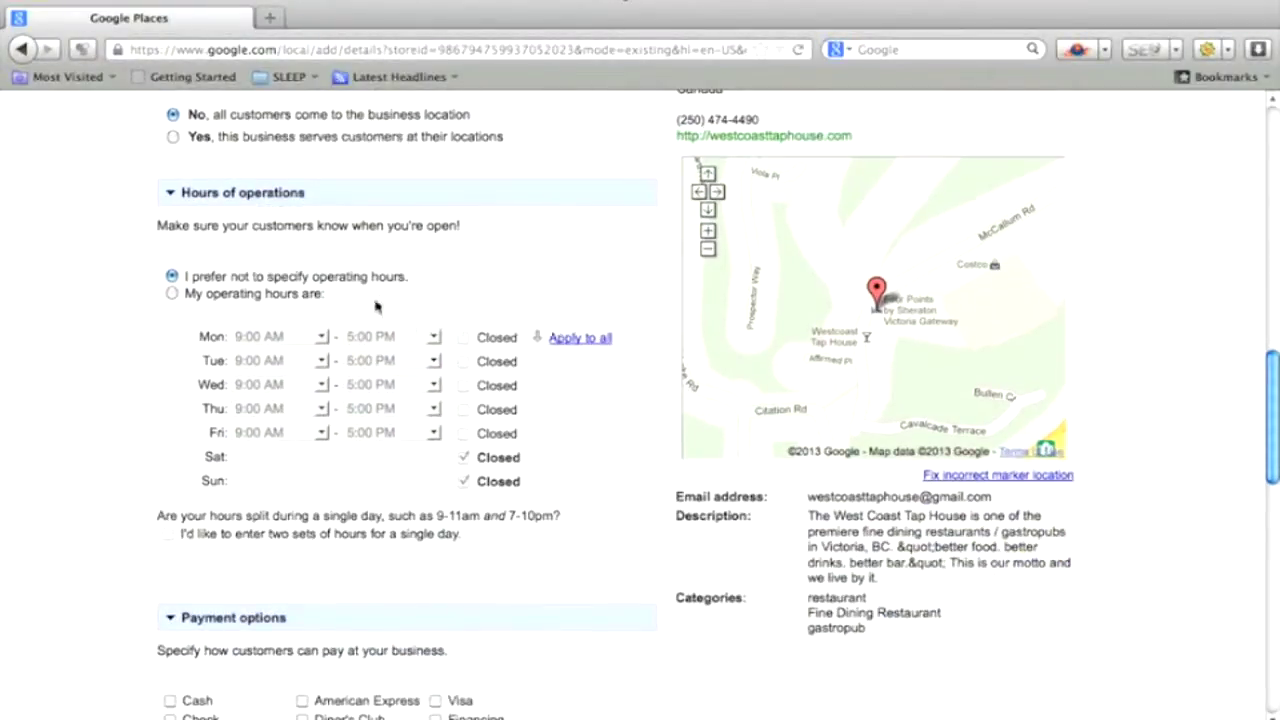
click(172, 294)
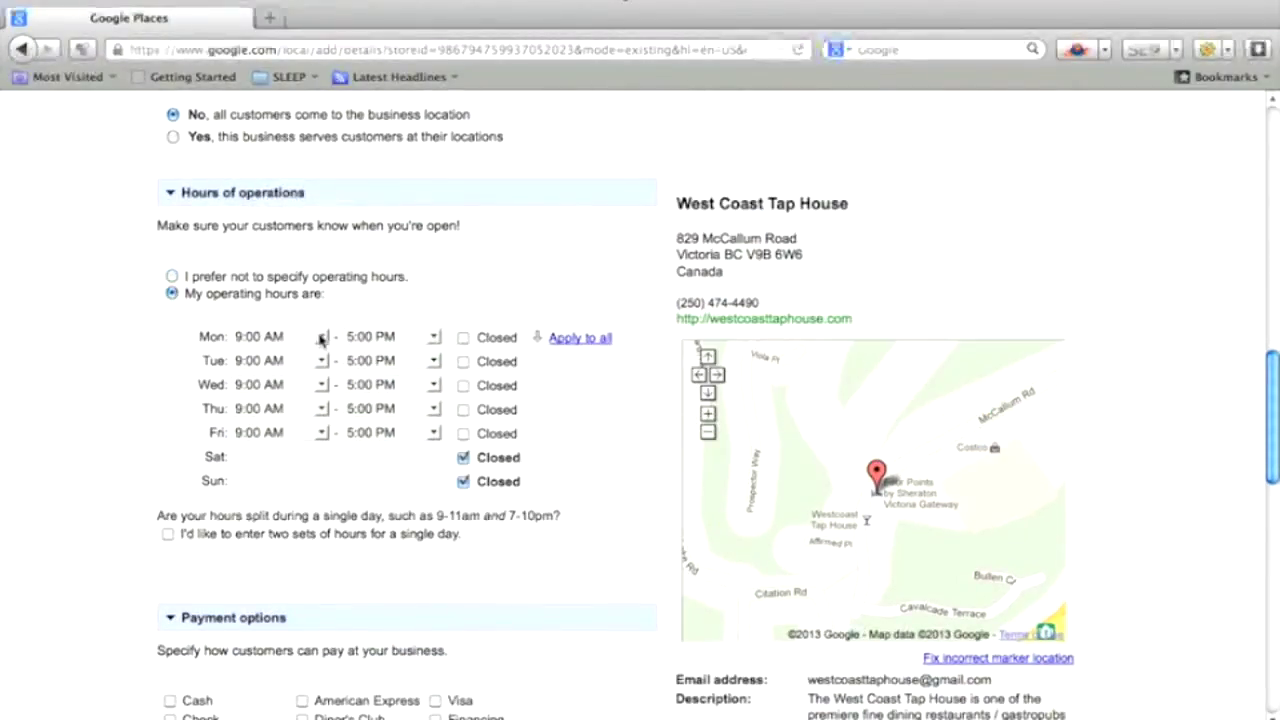
click(321, 338)
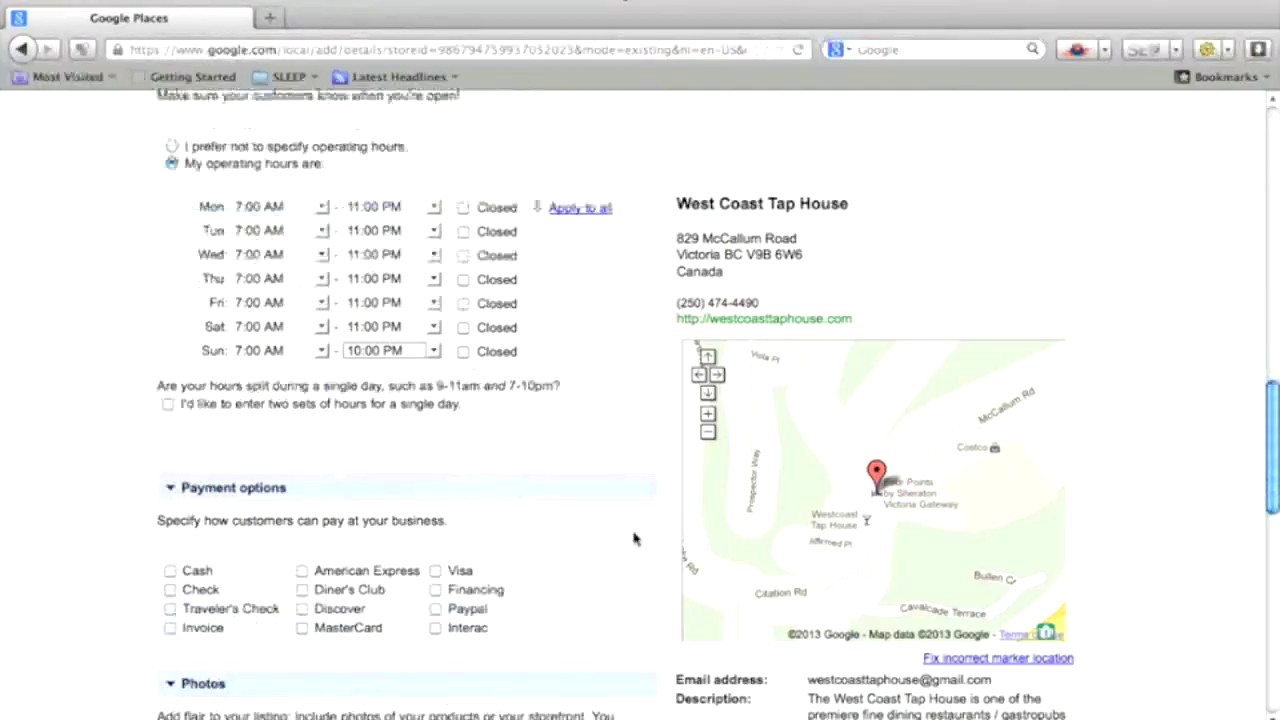
Step: Mark Cash, American Express, Diner's Club, Discover, MasterCard, Visa and Interac as the accepted payment options
scroll(633, 536, down, 3)
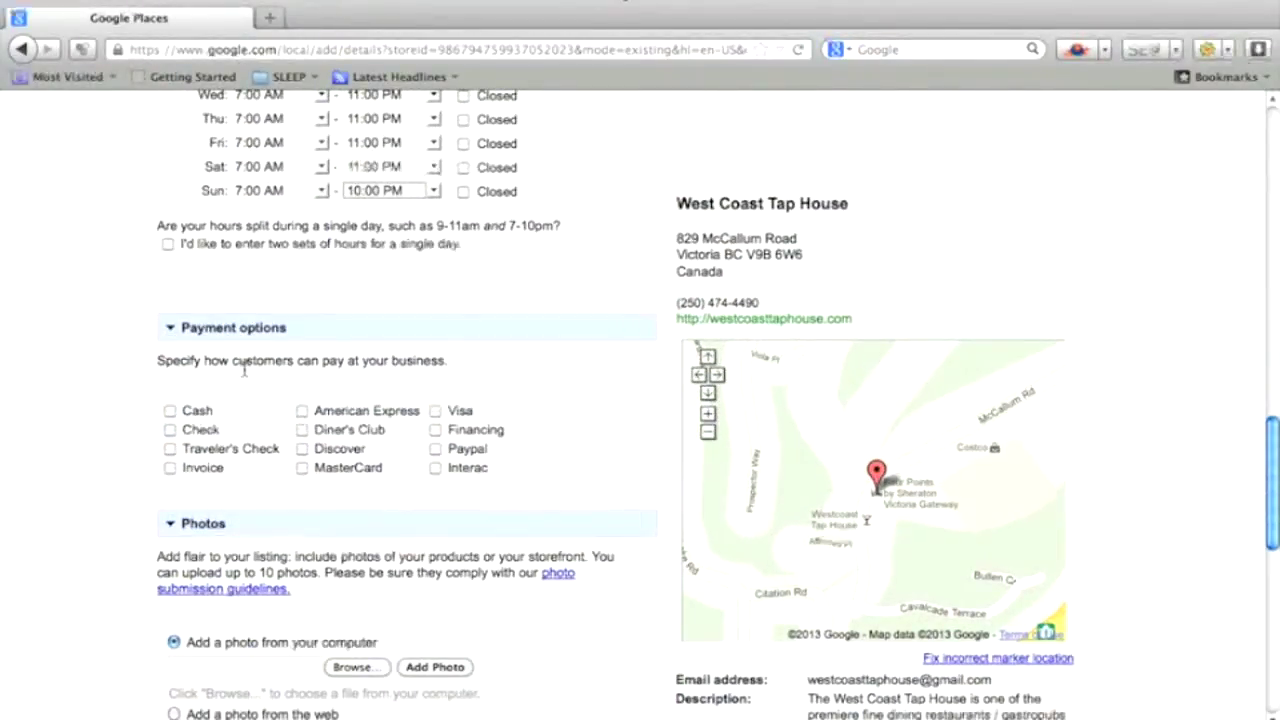
click(170, 410)
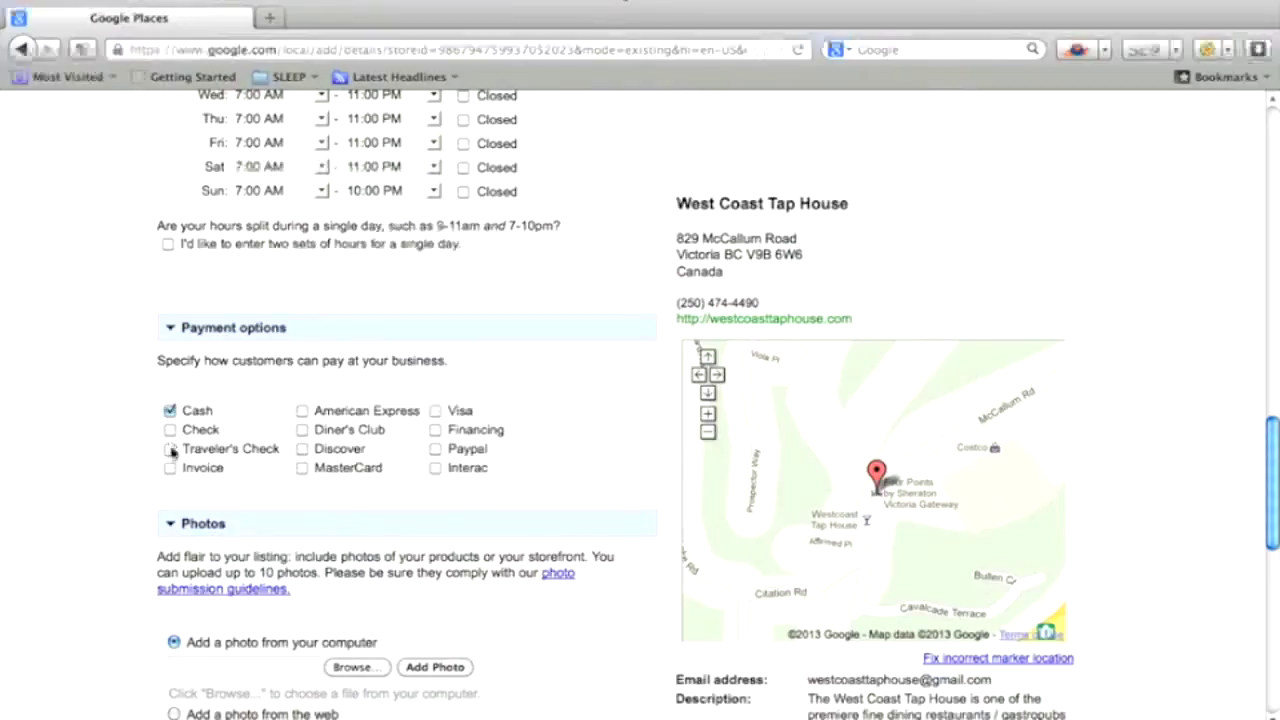
click(302, 410)
click(302, 448)
click(302, 467)
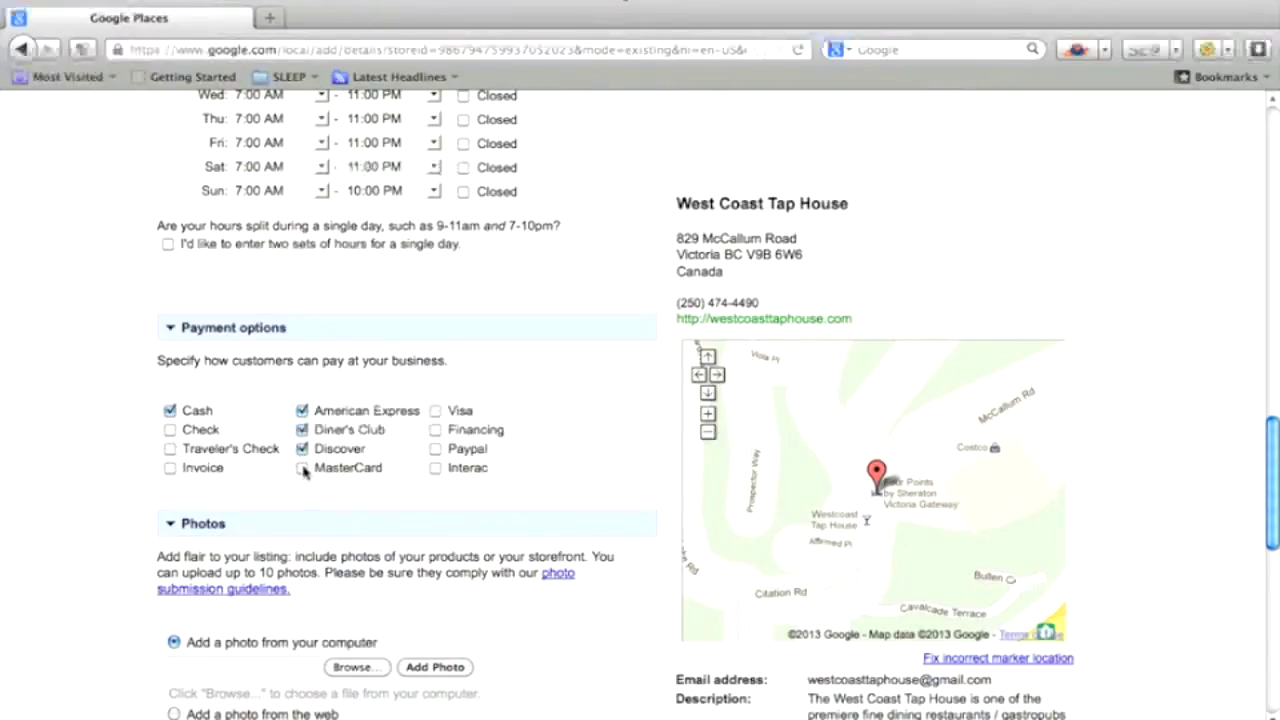
click(436, 410)
click(436, 467)
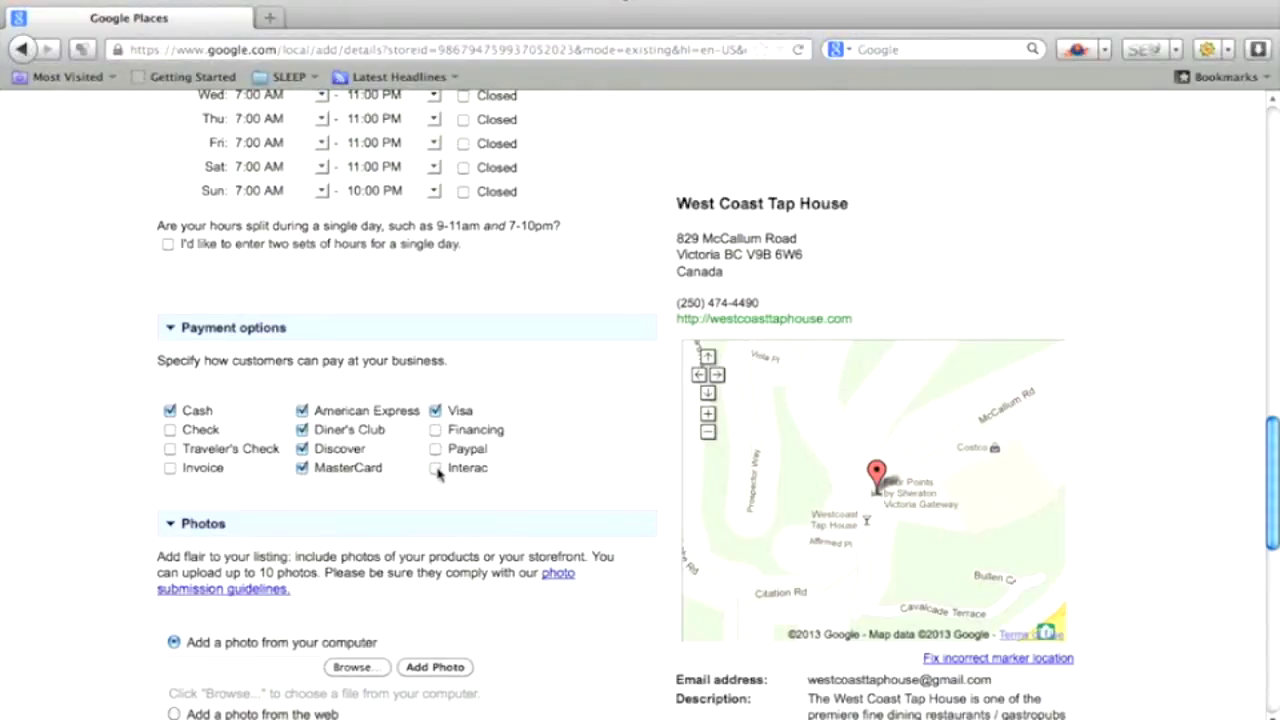
Step: Upload breakfast.jpg from the computer's West Coast Tap House folder as a photo for the listing
scroll(549, 437, down, 4)
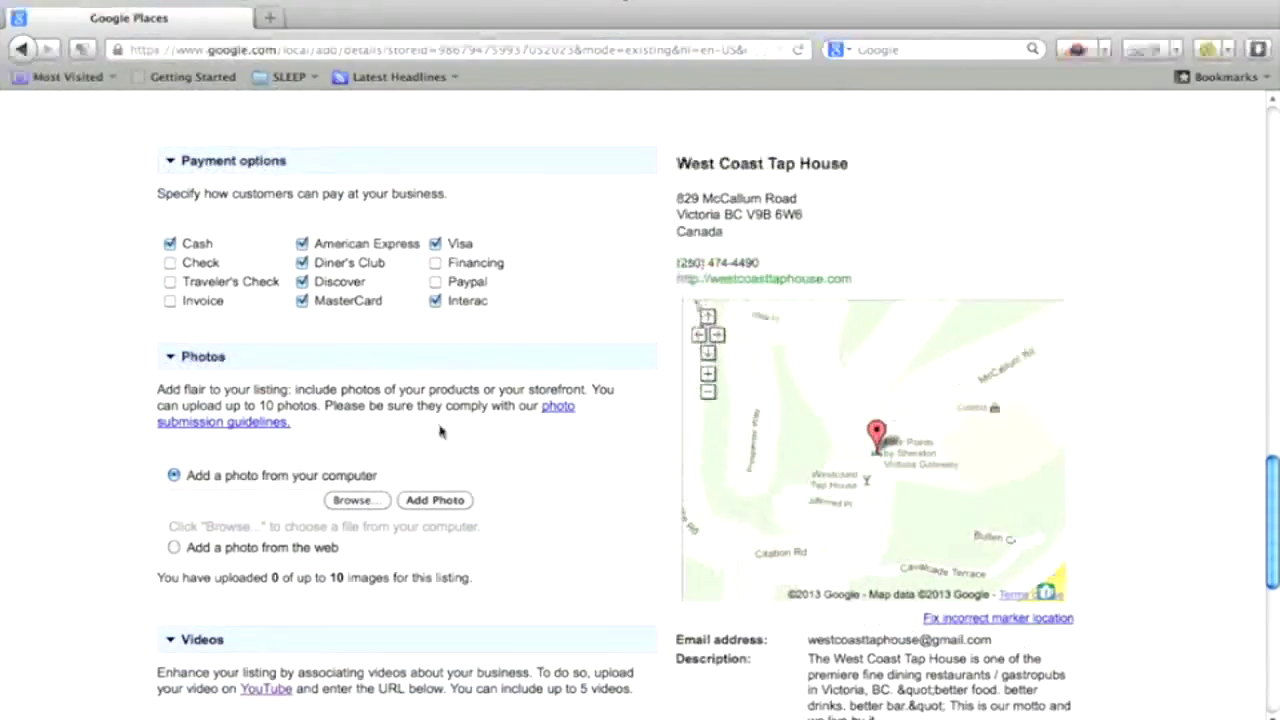
click(372, 500)
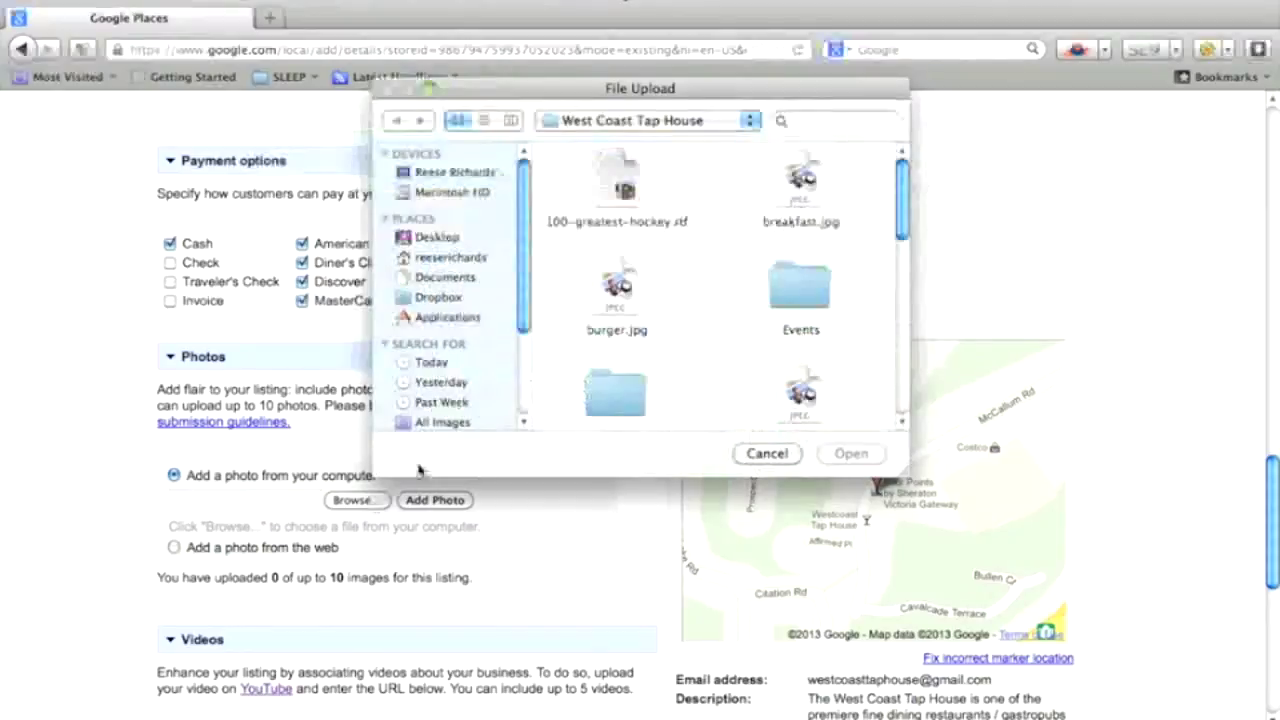
click(800, 190)
click(848, 453)
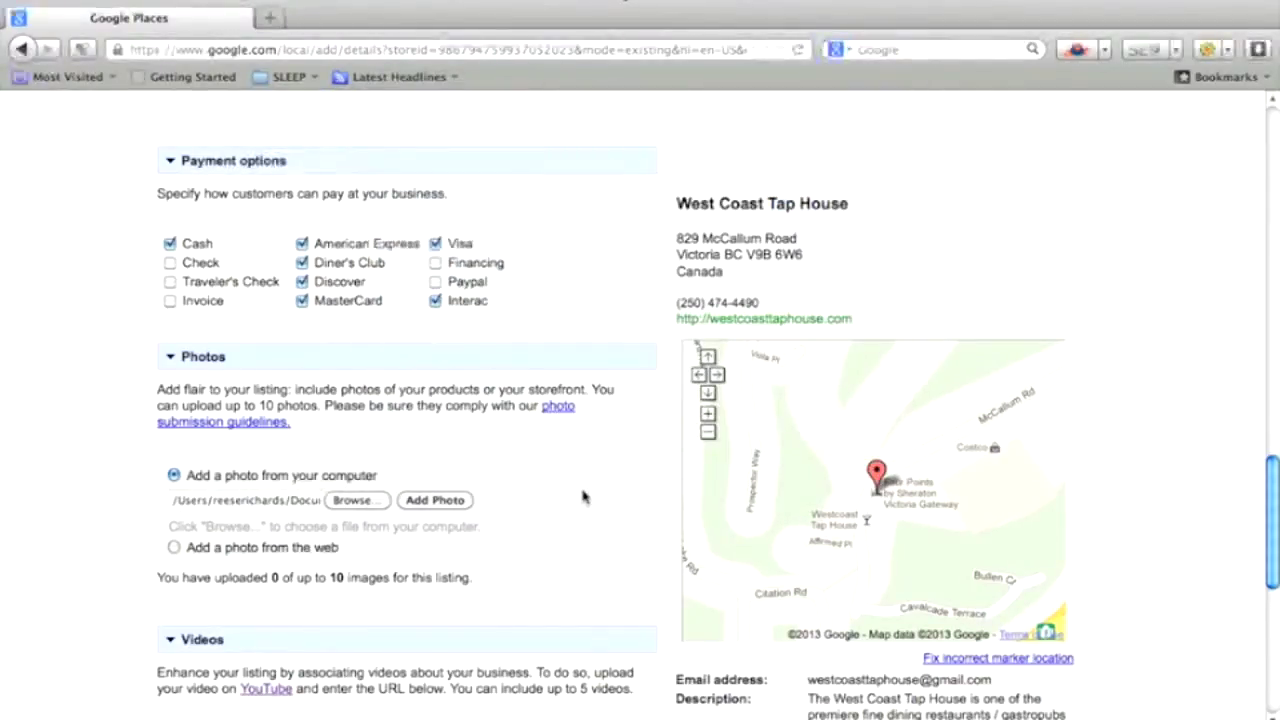
scroll(584, 496, down, 1)
click(462, 471)
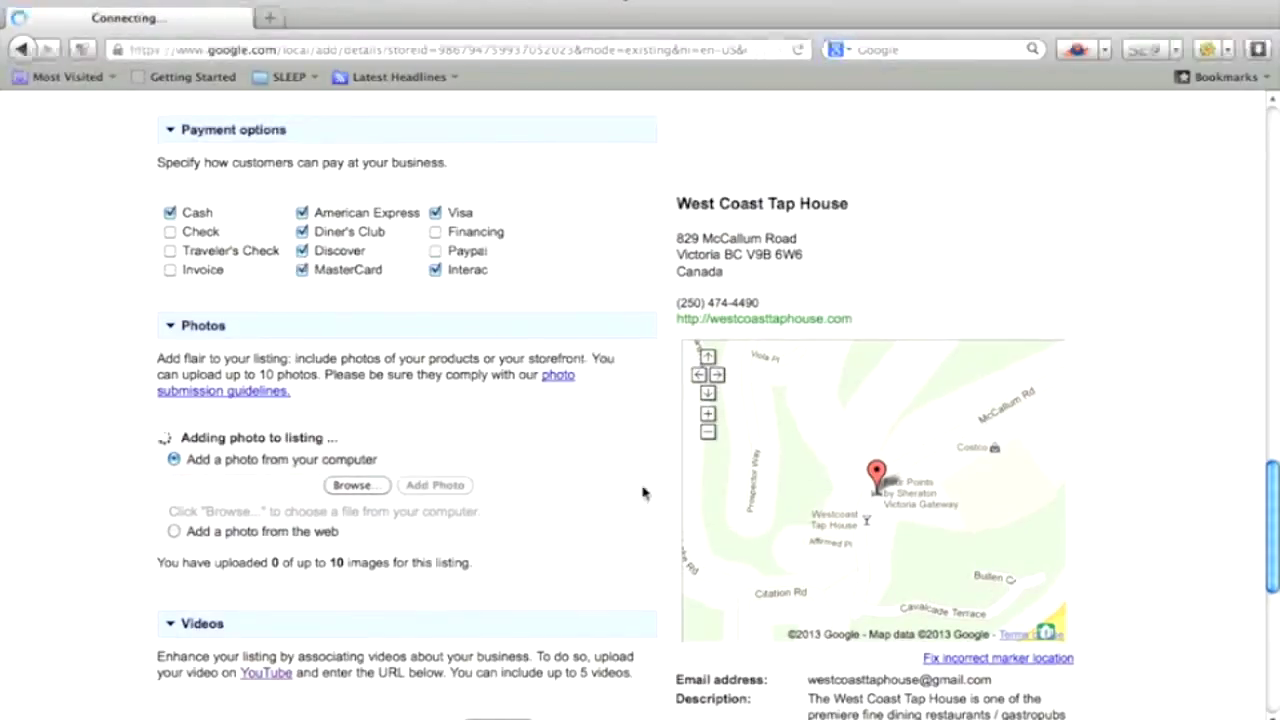
scroll(650, 490, down, 1)
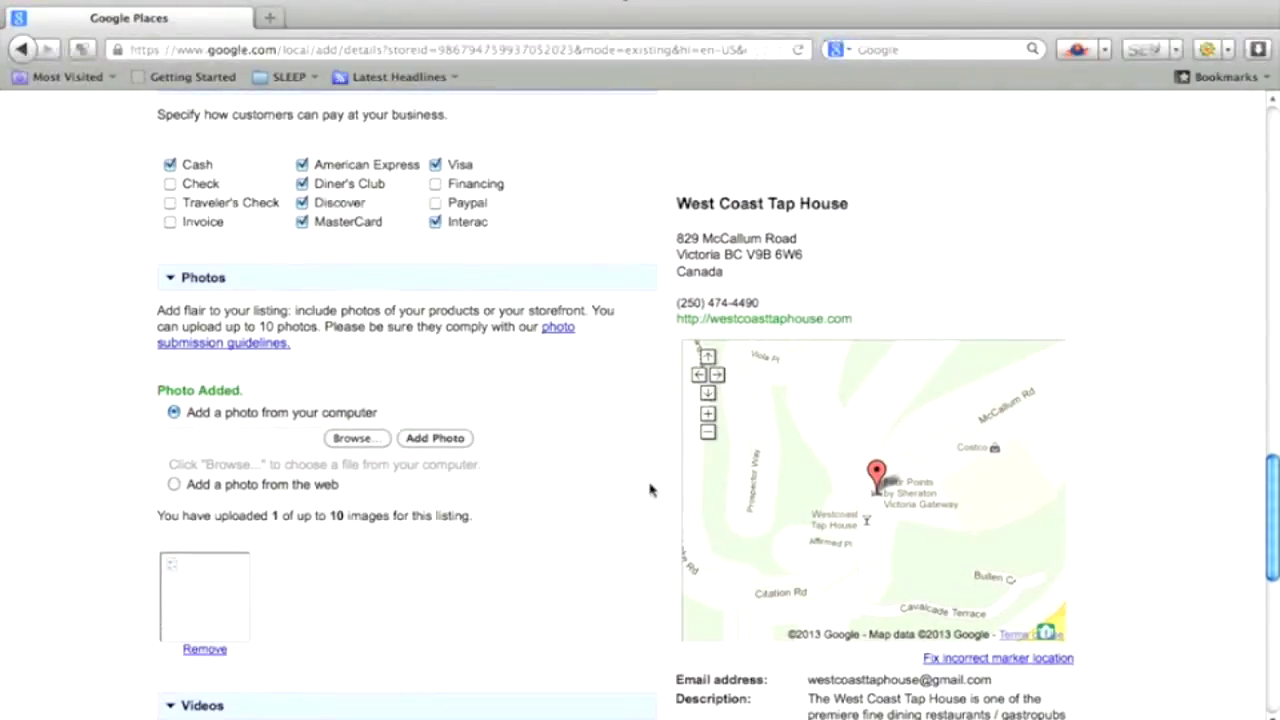
scroll(650, 490, down, 1)
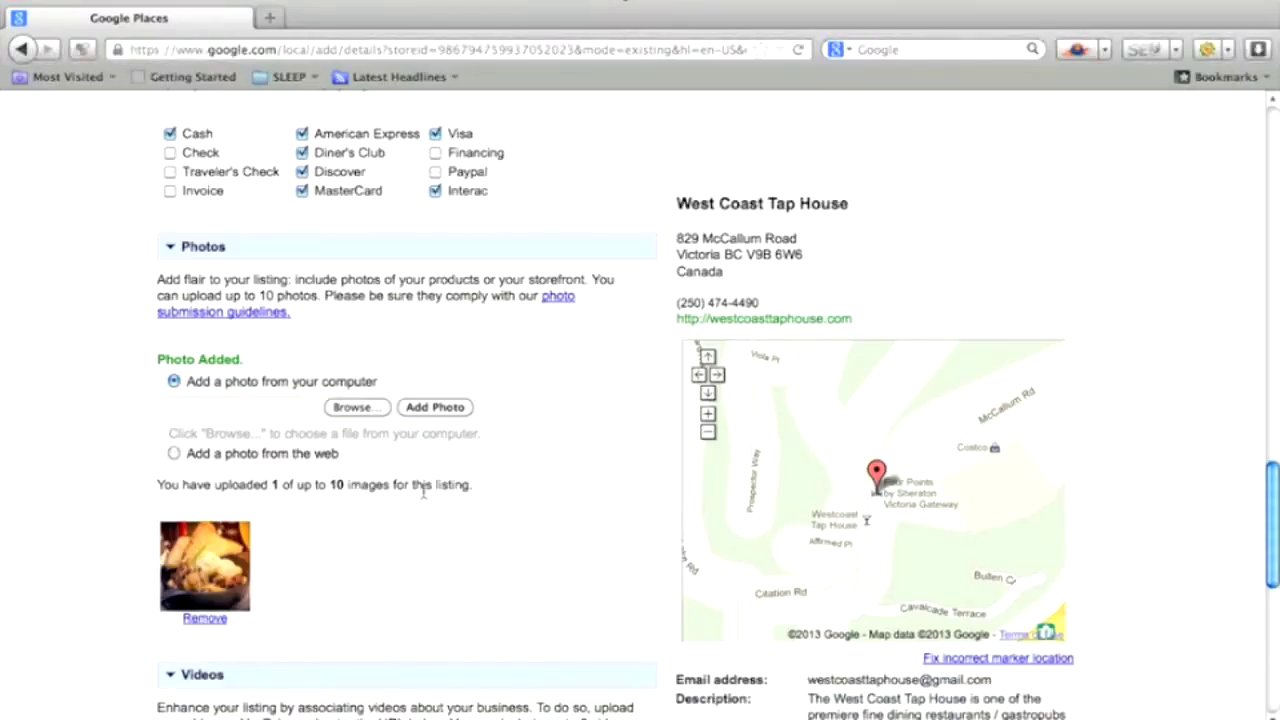
Step: Copy the YouTube video URL from the Untitled 2 text document and add that video to the listing
scroll(629, 502, down, 5)
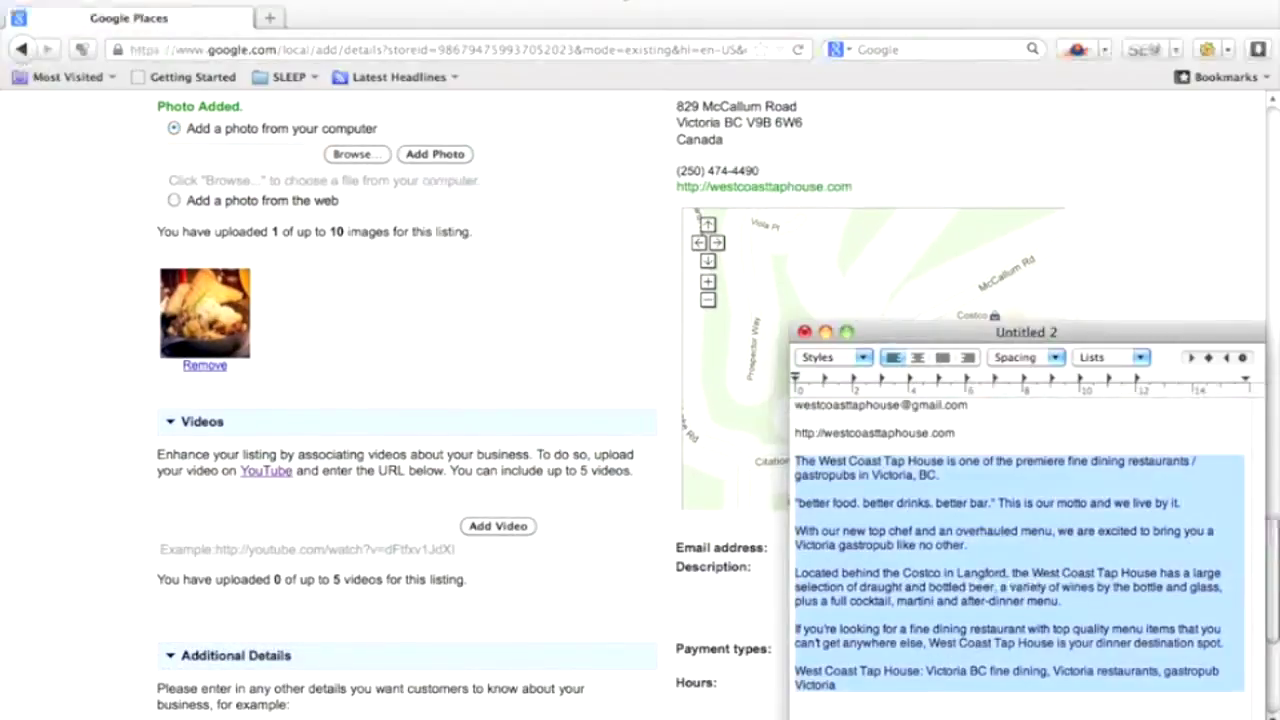
key(super+Tab)
click(887, 716)
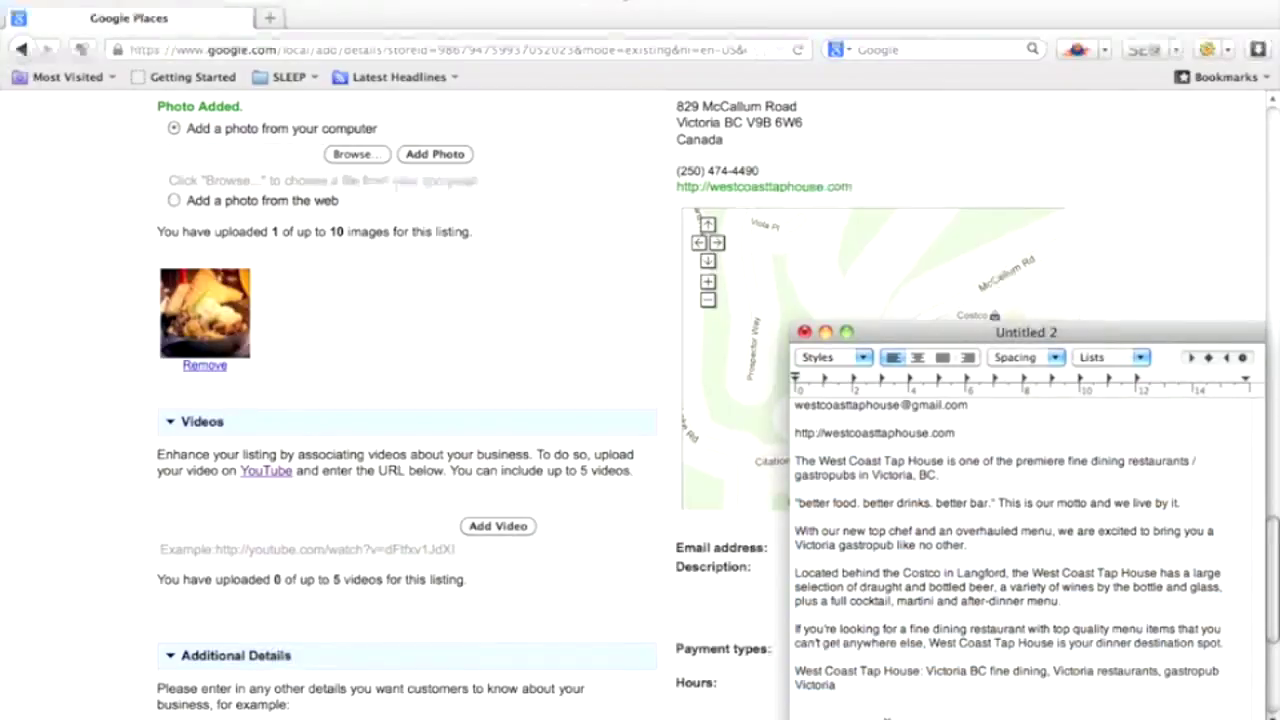
click(386, 528)
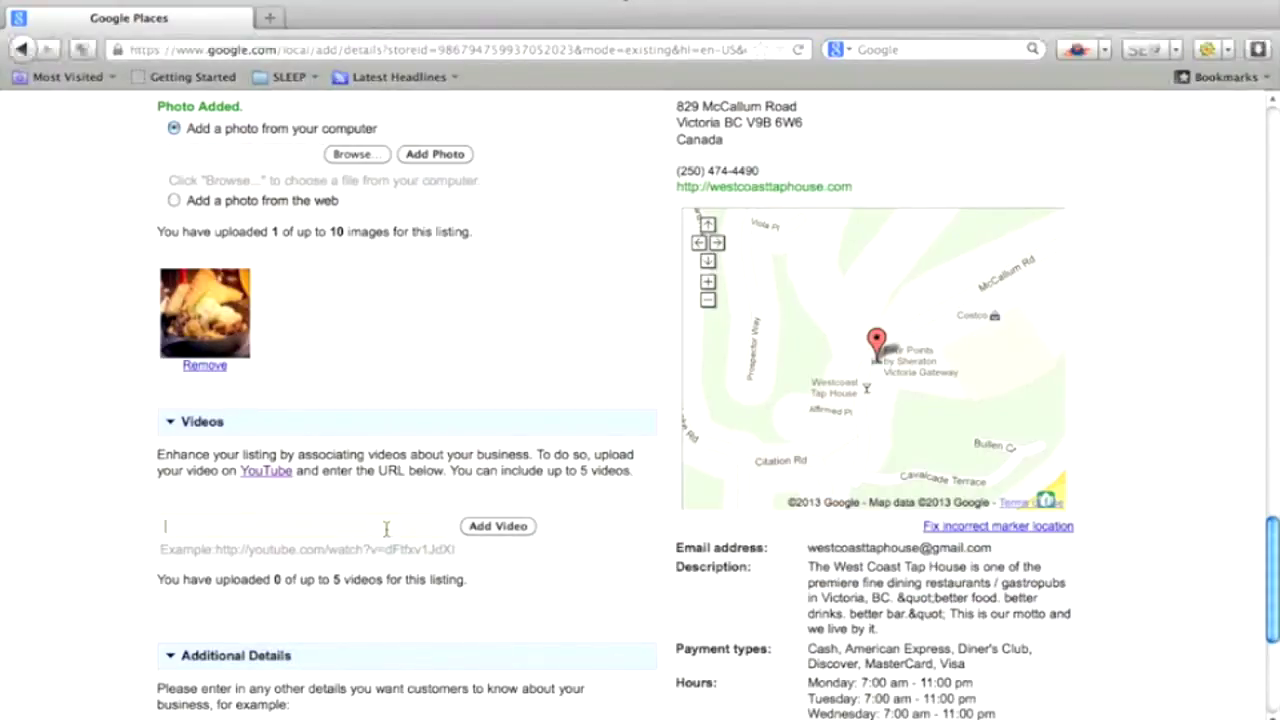
text(http://www.youtube.com/watch?v=IzsdAWlG3M)
click(494, 527)
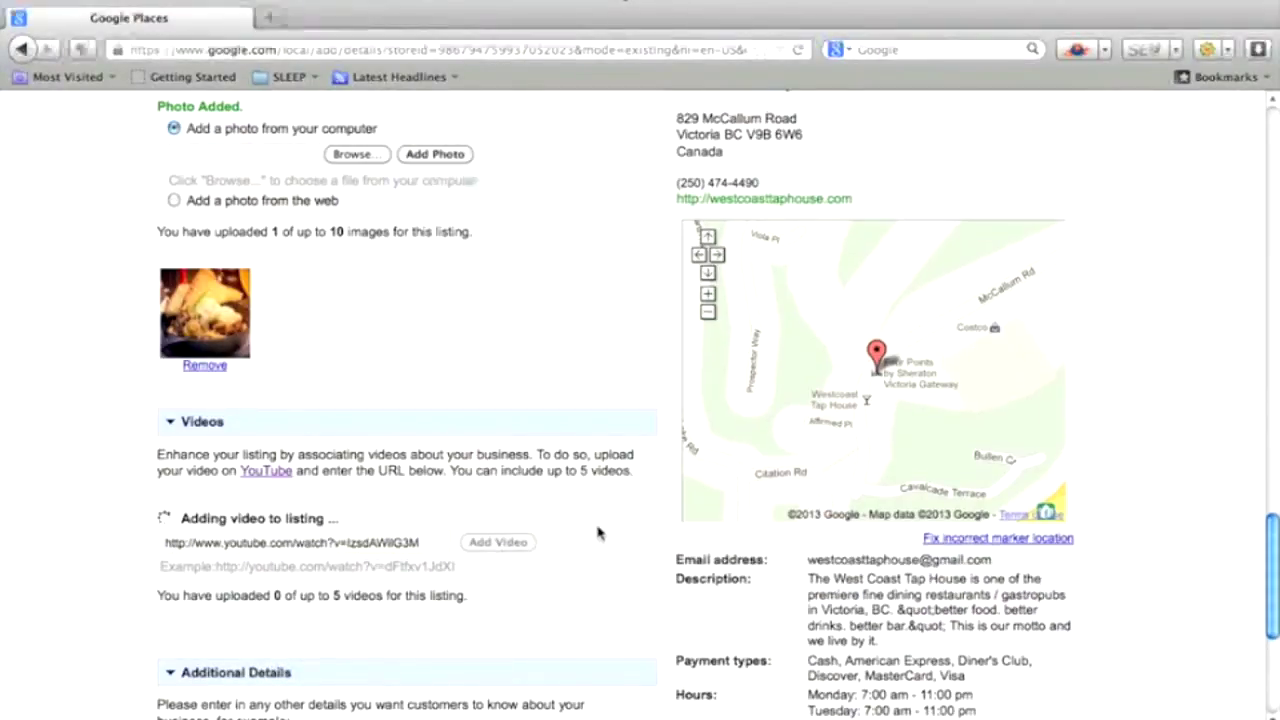
Step: Enter the additional detail "Parking available" with the value "Yes" and submit the listing
scroll(620, 535, down, 5)
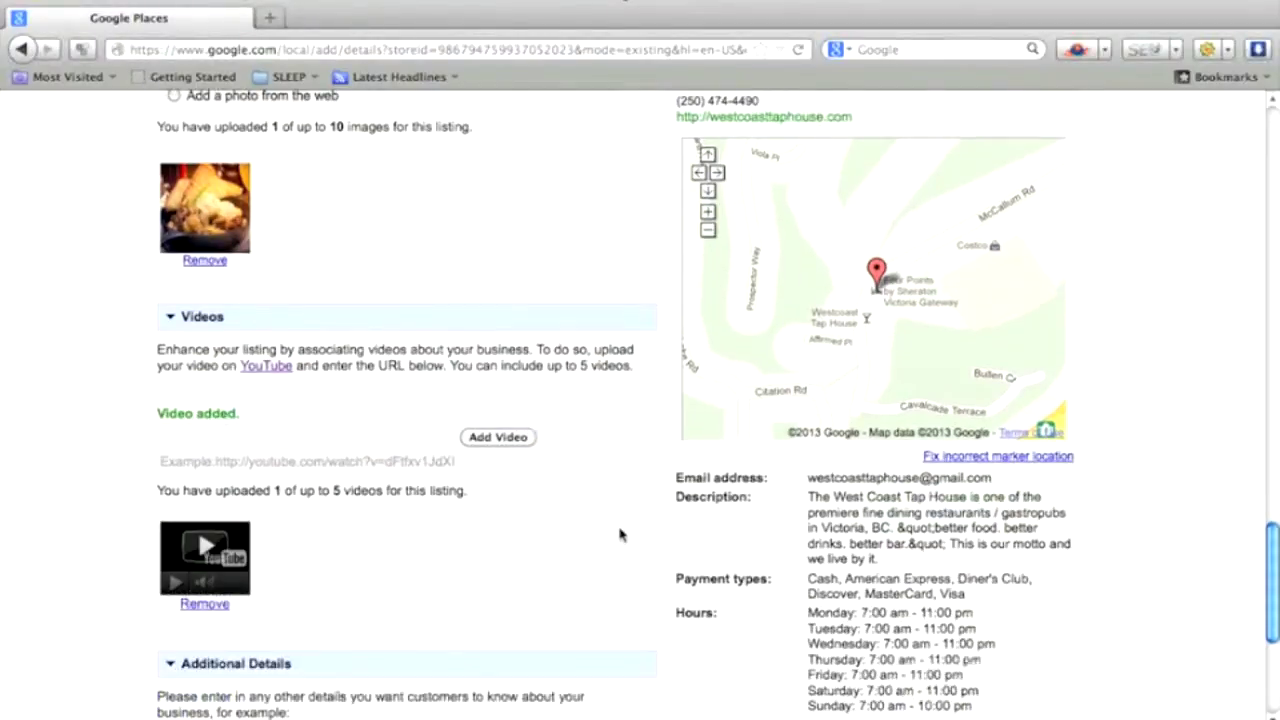
scroll(620, 535, down, 1)
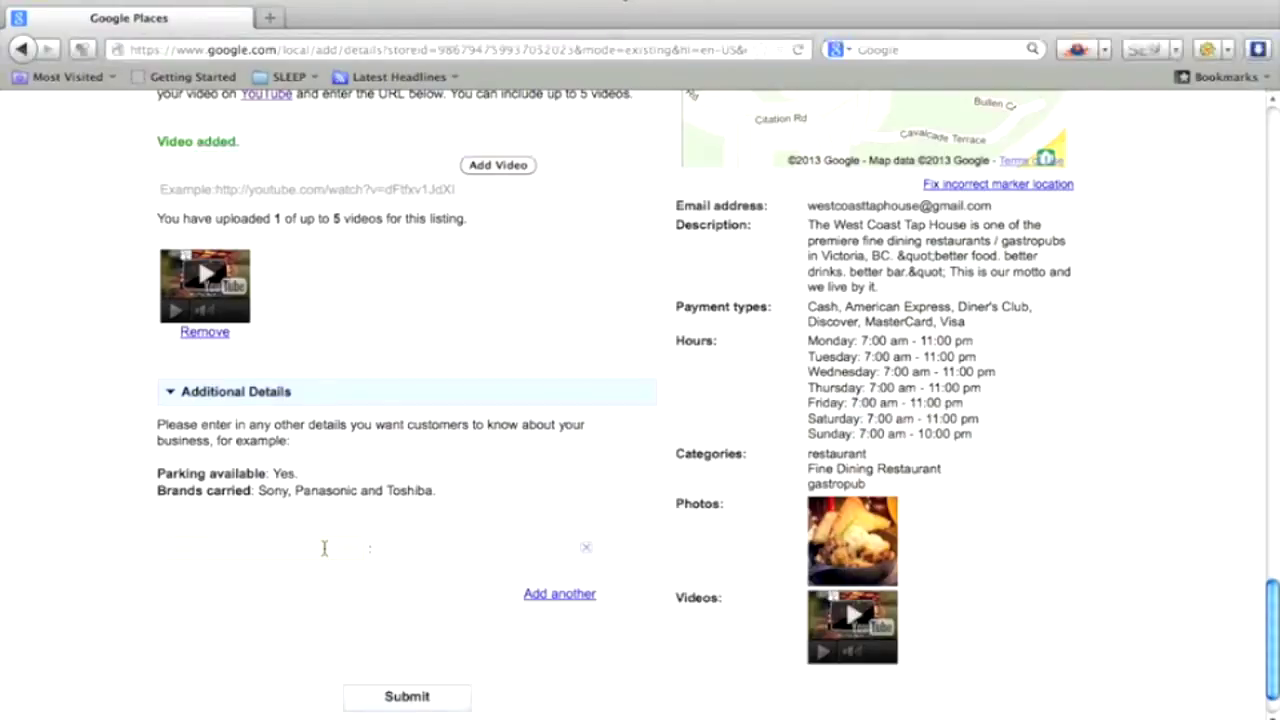
click(324, 548)
text(Parking)
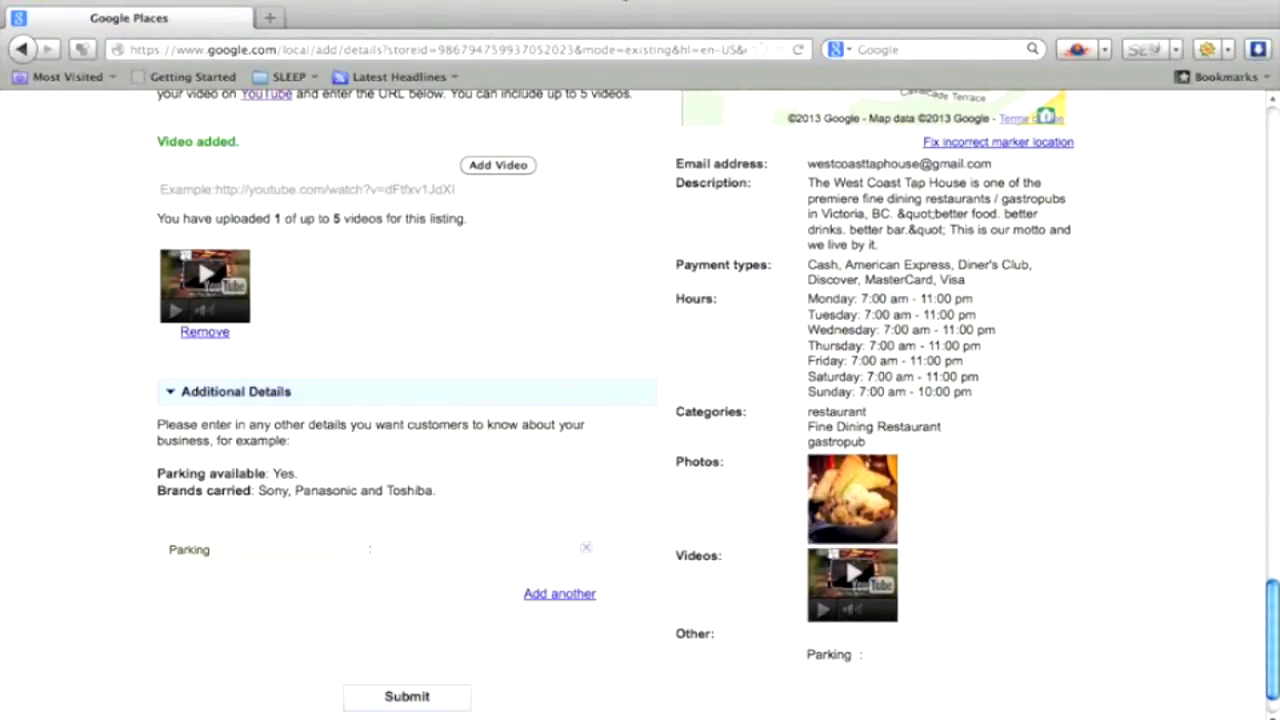
text( available)
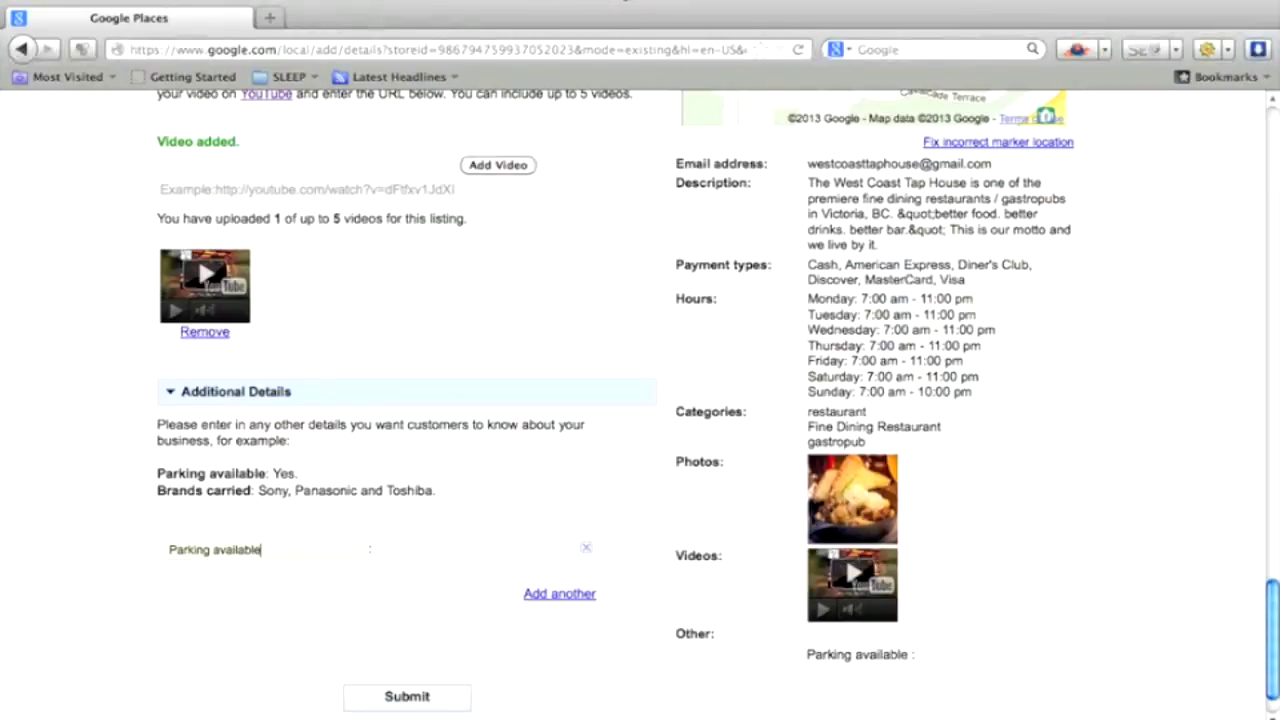
text(Yes)
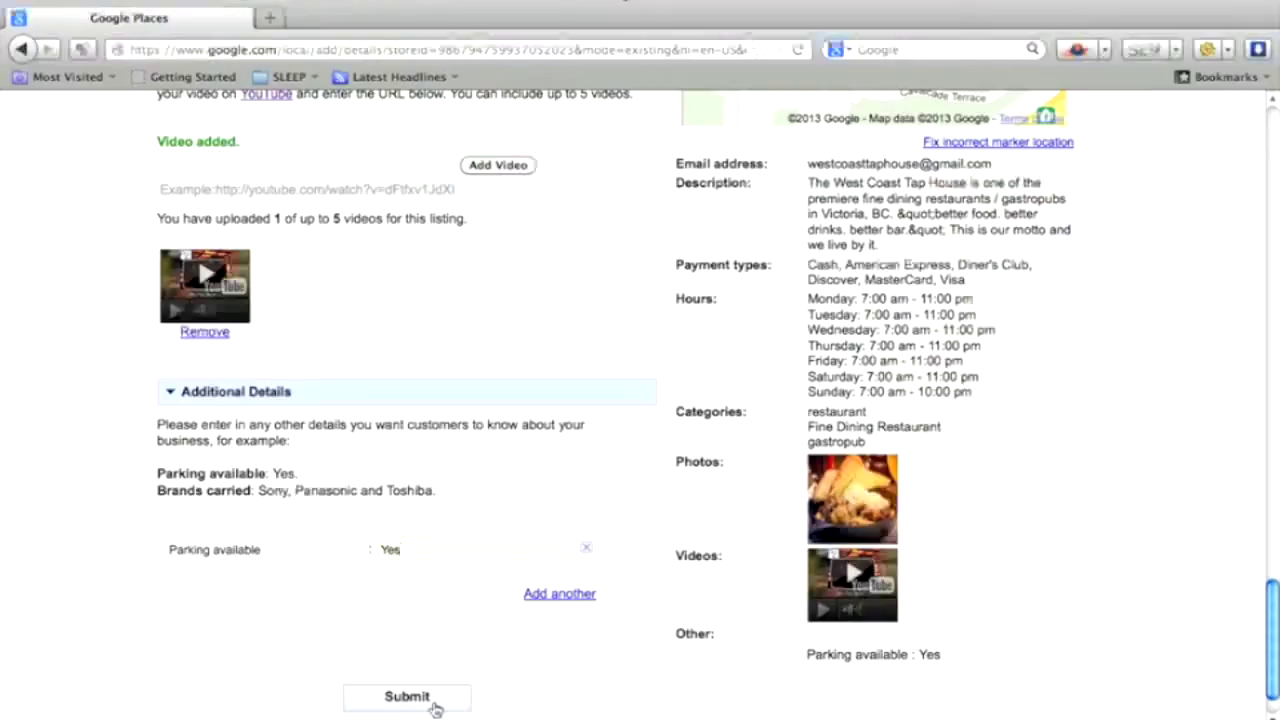
click(434, 704)
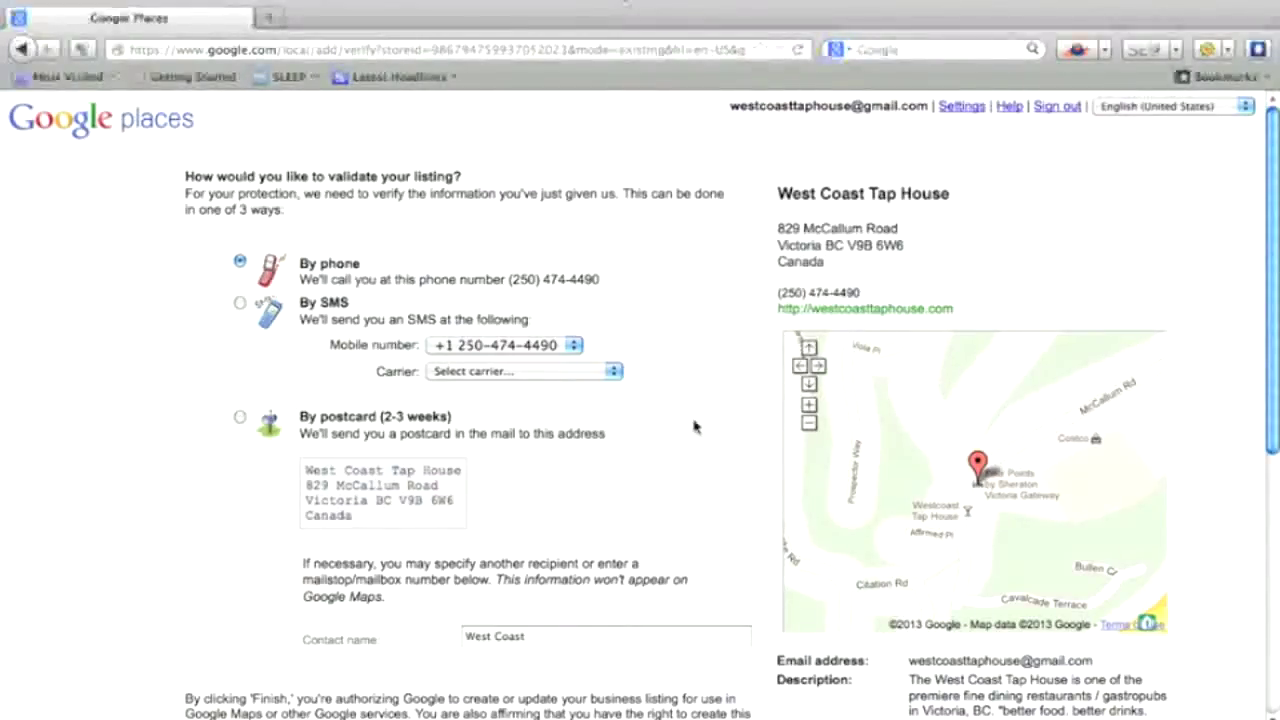
Step: Submit the West Coast Tap House listing for validation by phone and locate its PIN entry among the business listings
scroll(694, 423, down, 2)
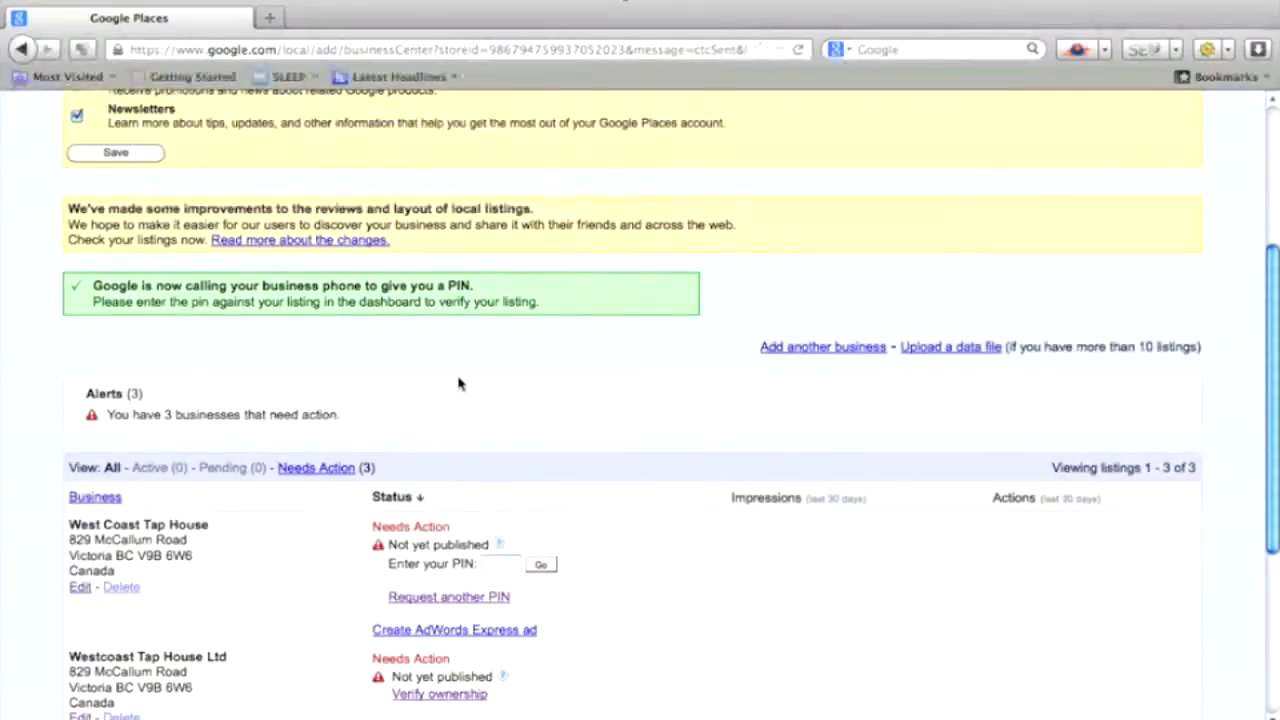
scroll(458, 383, down, 1)
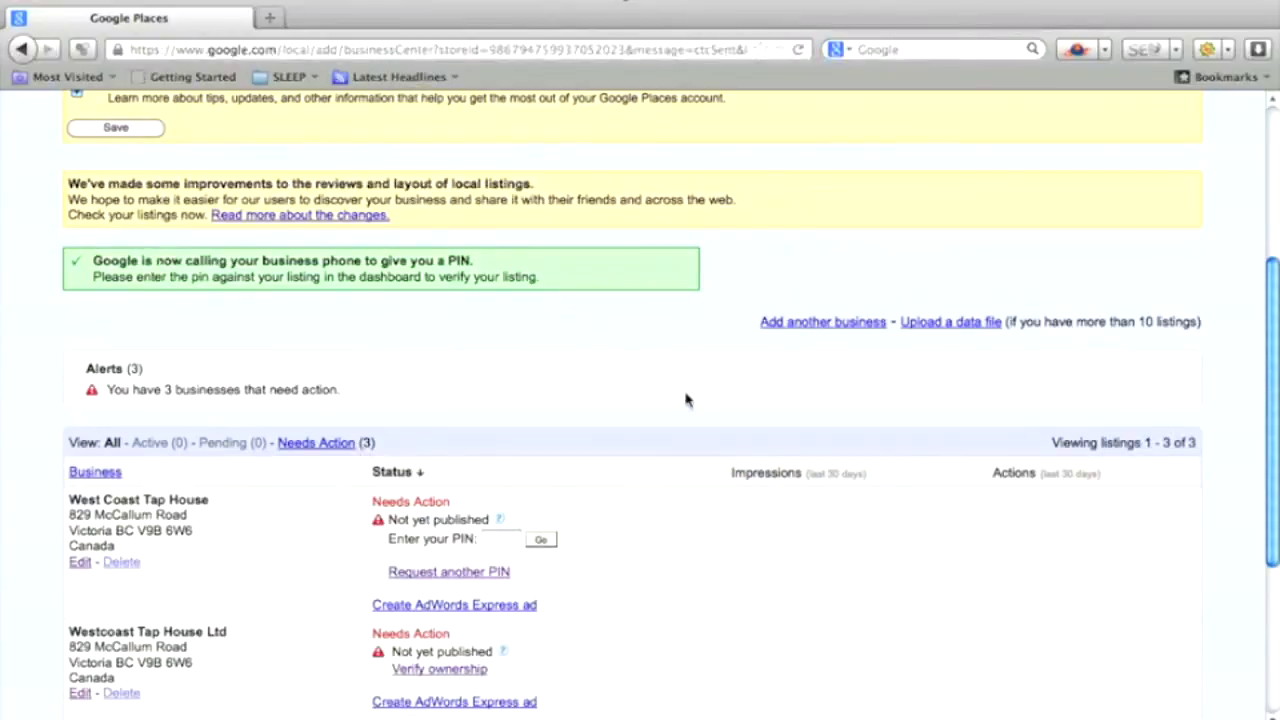
scroll(688, 398, down, 2)
scroll(690, 402, down, 2)
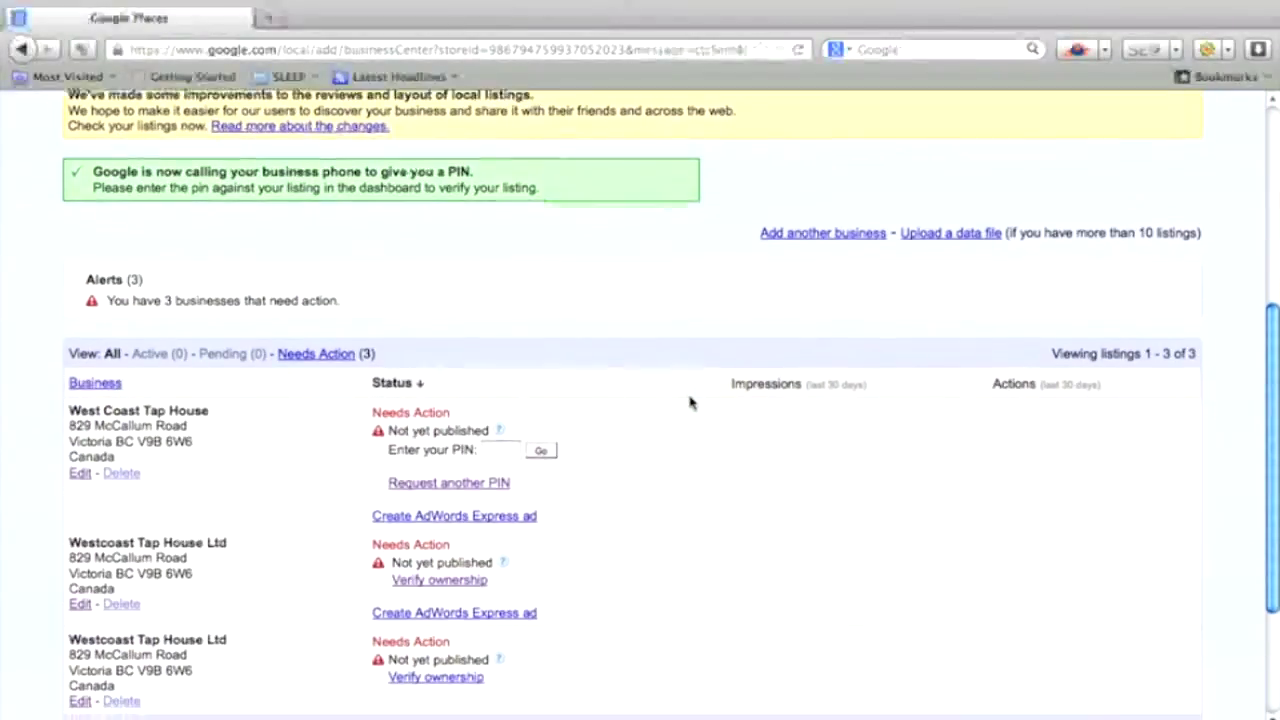
scroll(690, 402, down, 1)
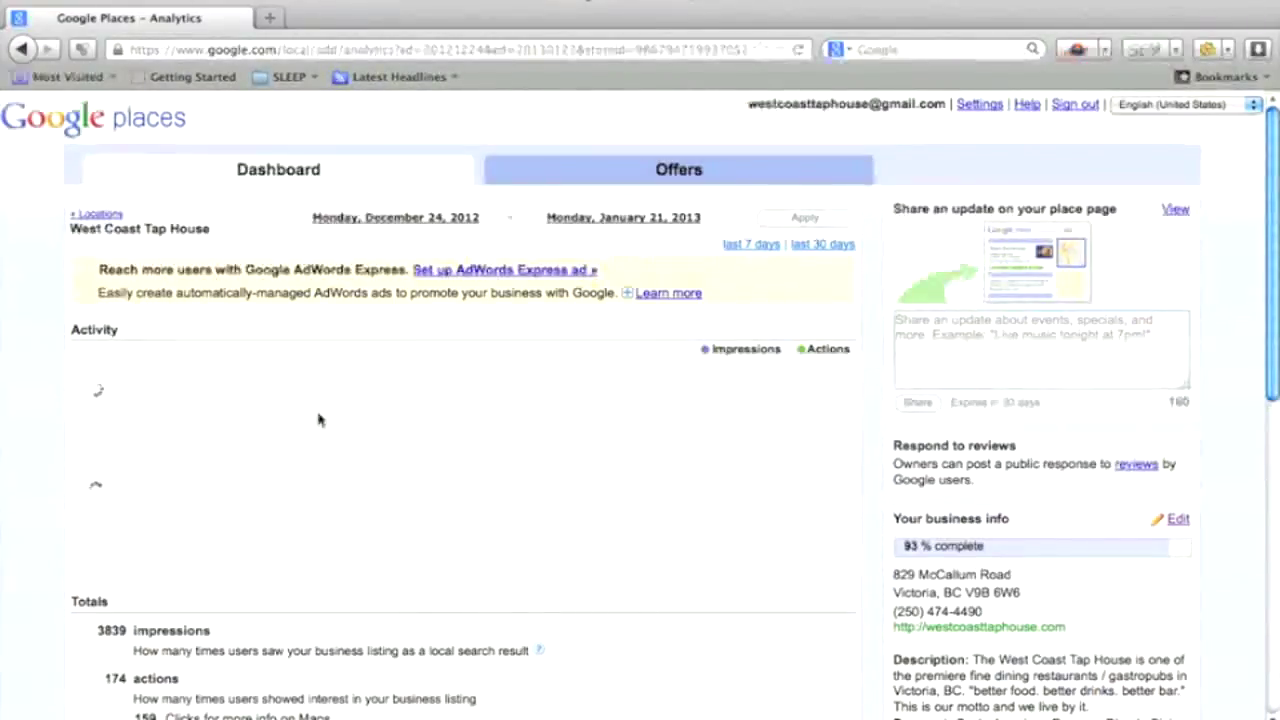
Step: Examine the West Coast Tap House statistics for the last 30 days, including activity totals, top search queries and business info
click(818, 246)
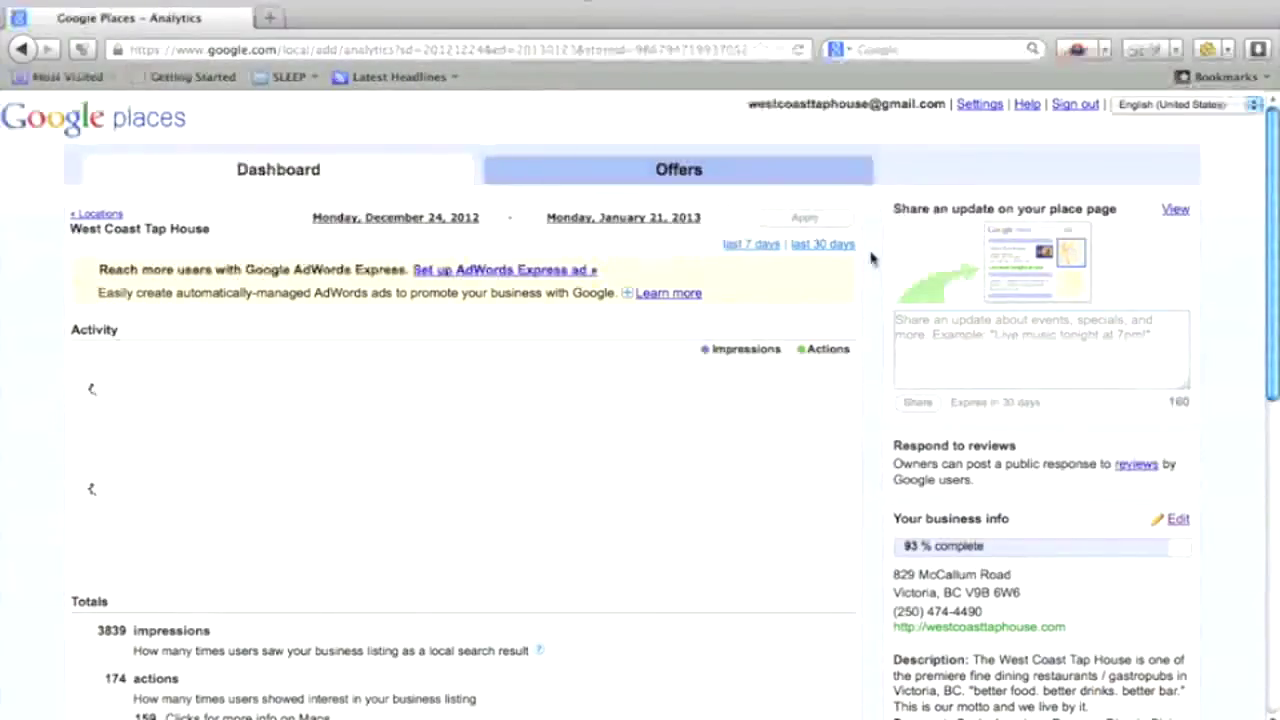
scroll(870, 258, down, 1)
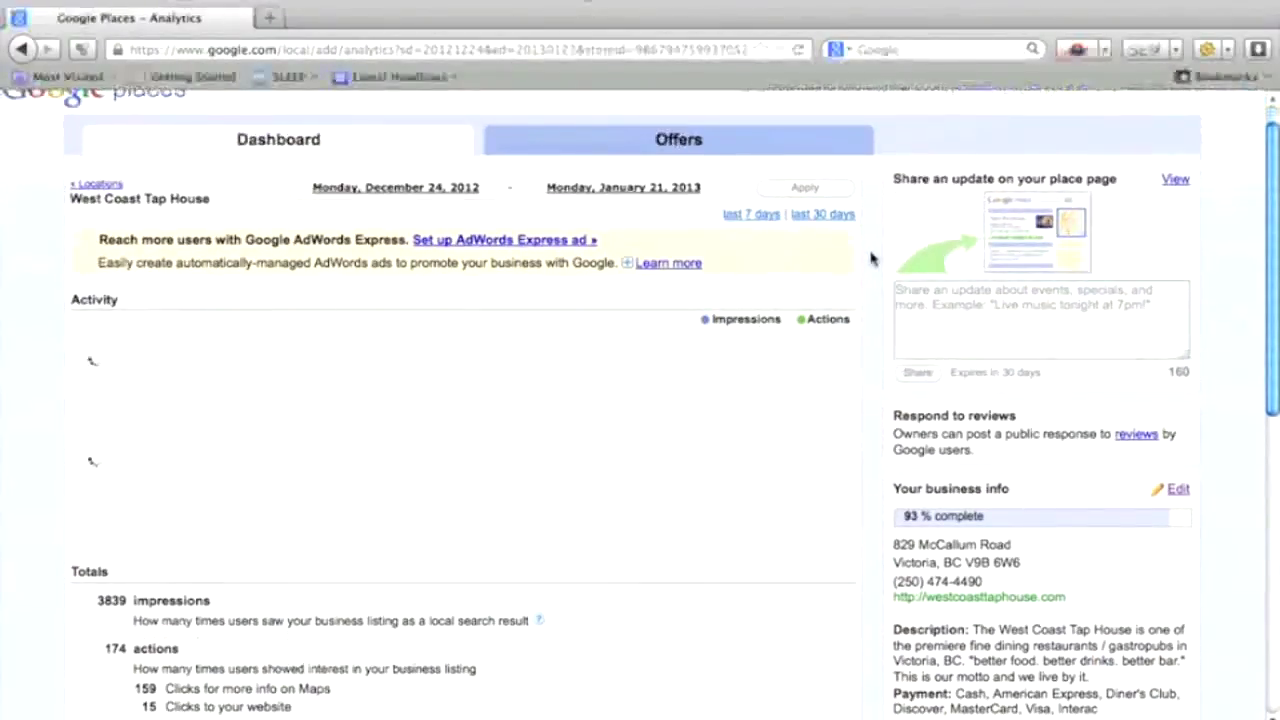
scroll(870, 258, down, 1)
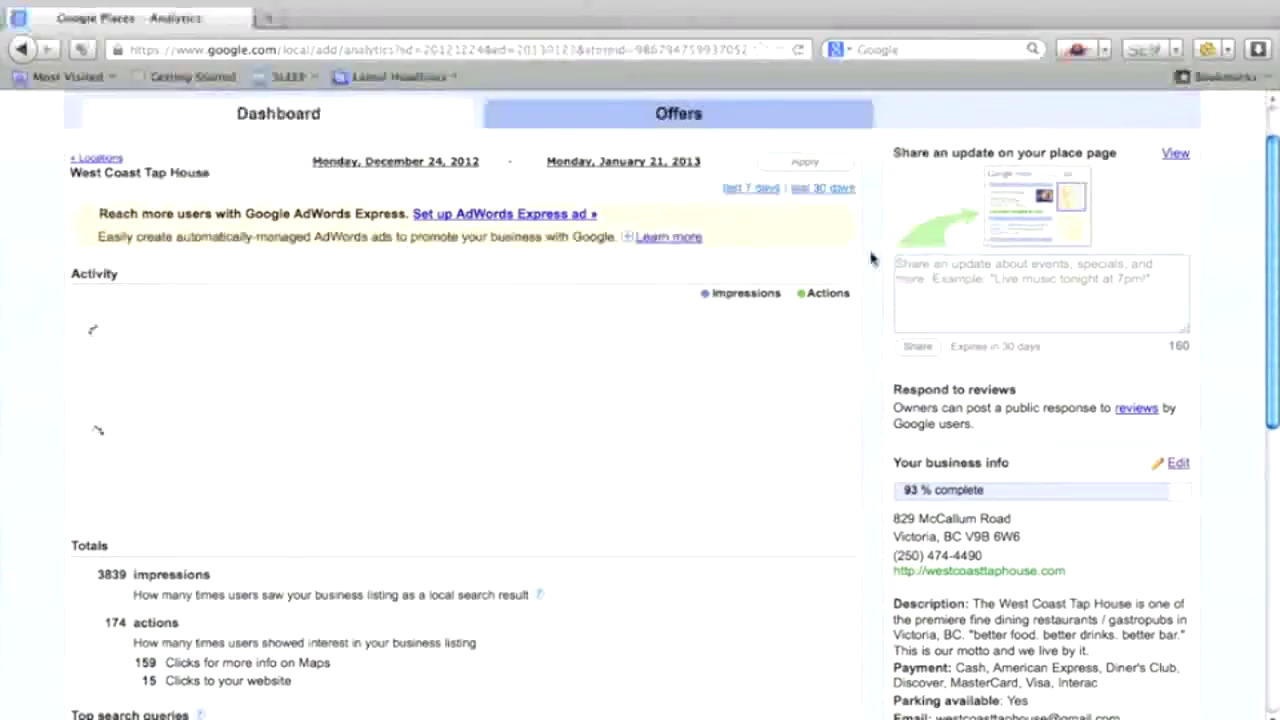
scroll(870, 258, down, 3)
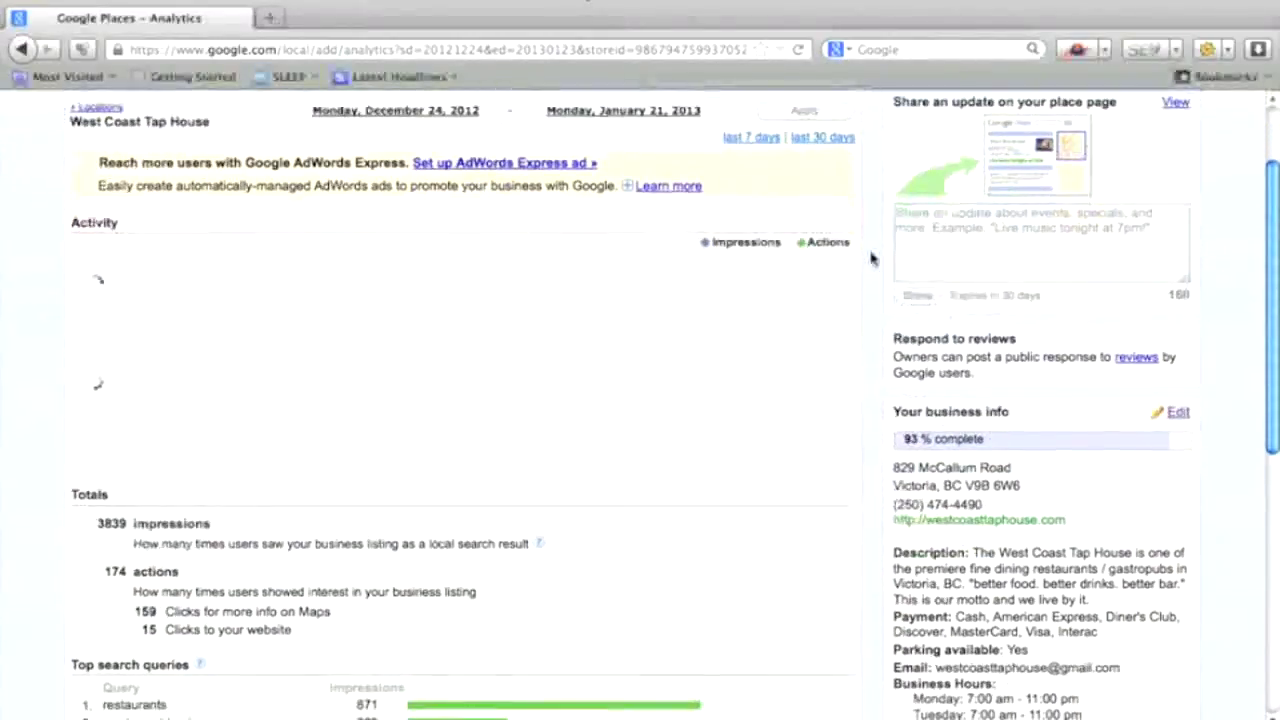
scroll(870, 258, down, 10)
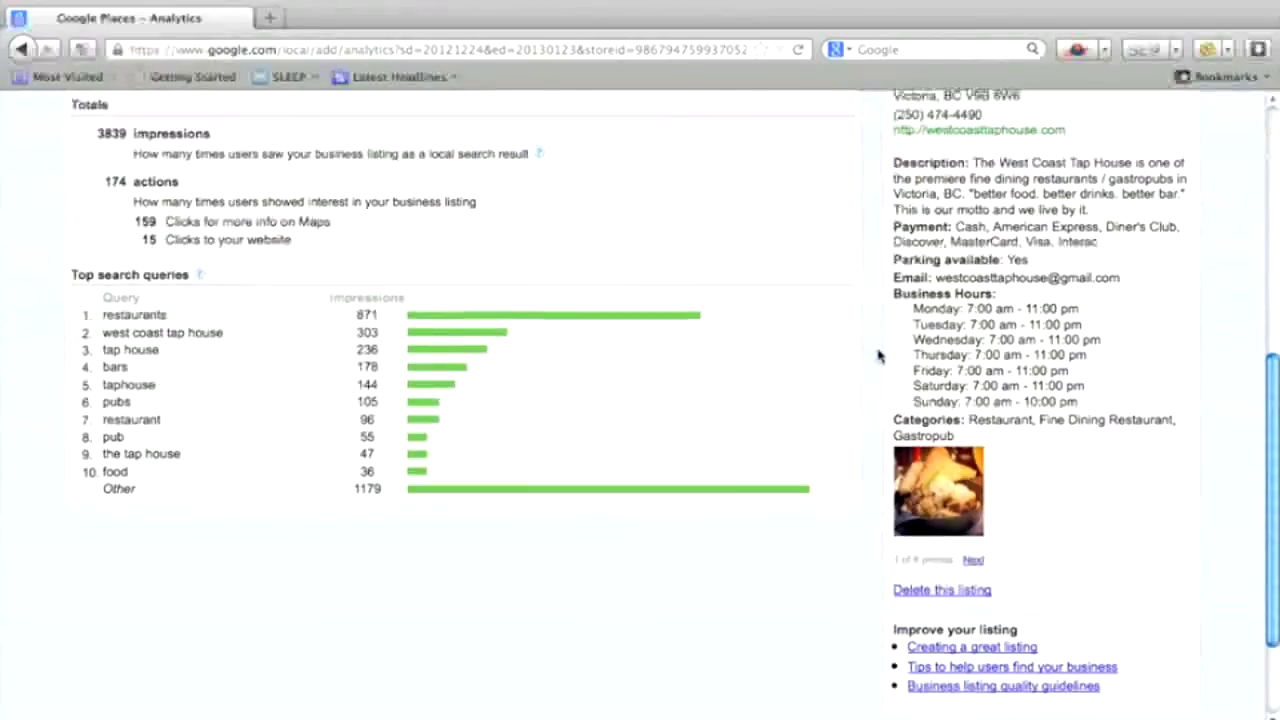
scroll(878, 356, down, 3)
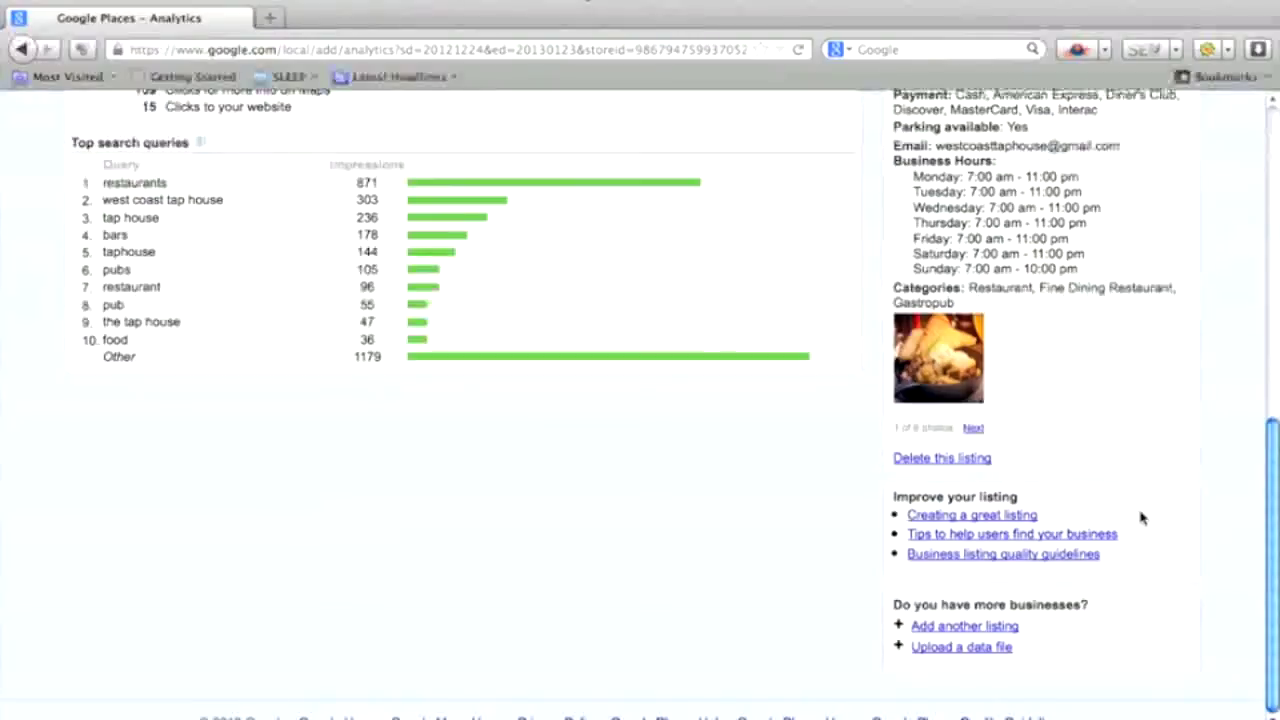
scroll(1142, 517, up, 3)
scroll(1142, 517, up, 7)
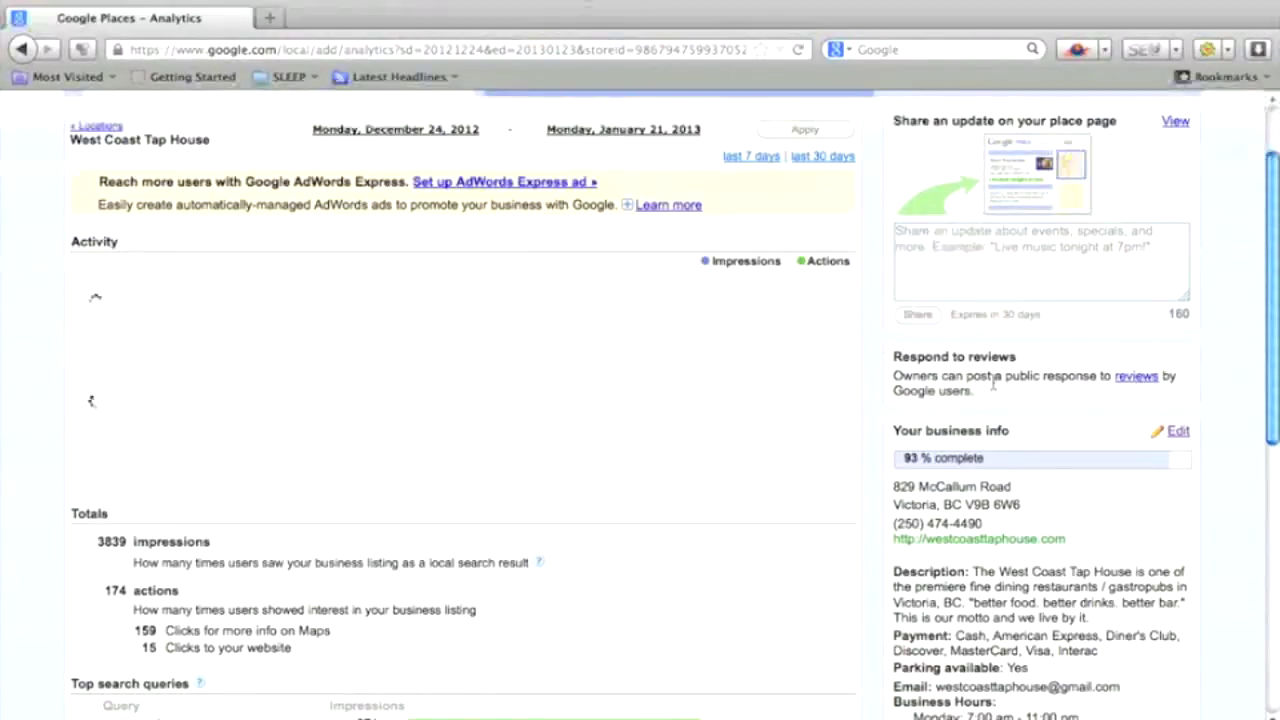
scroll(872, 375, up, 2)
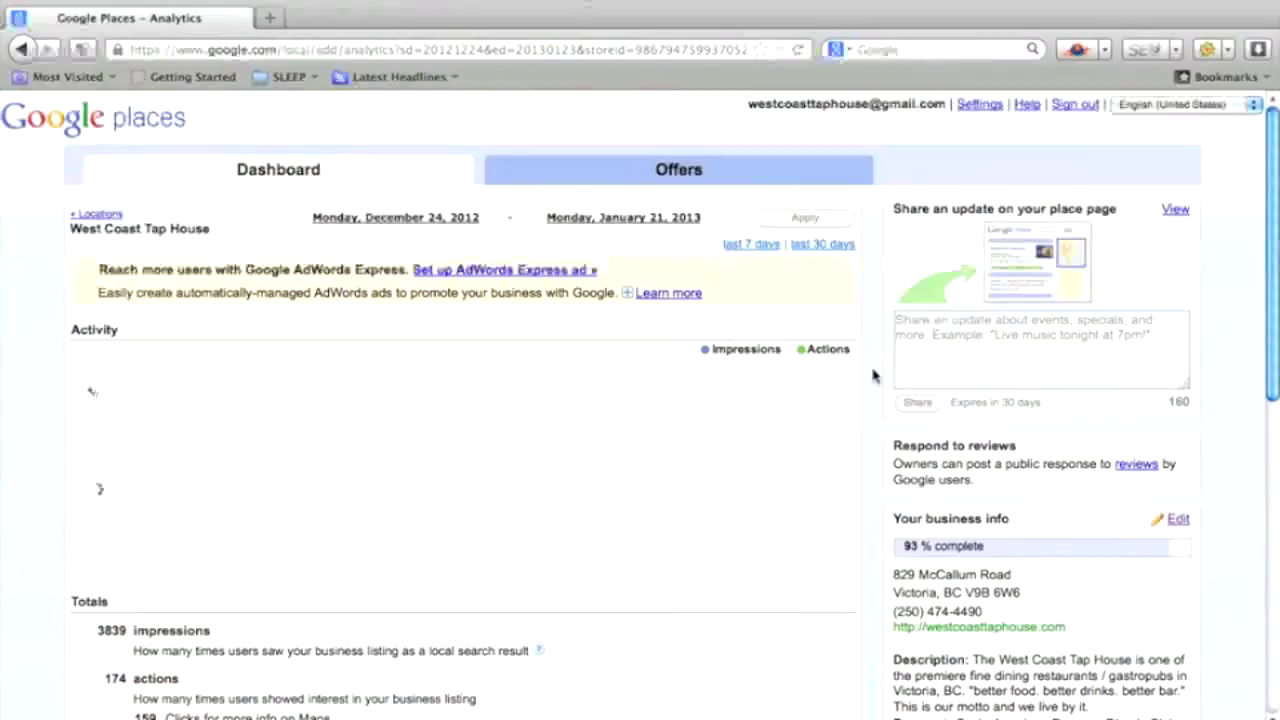